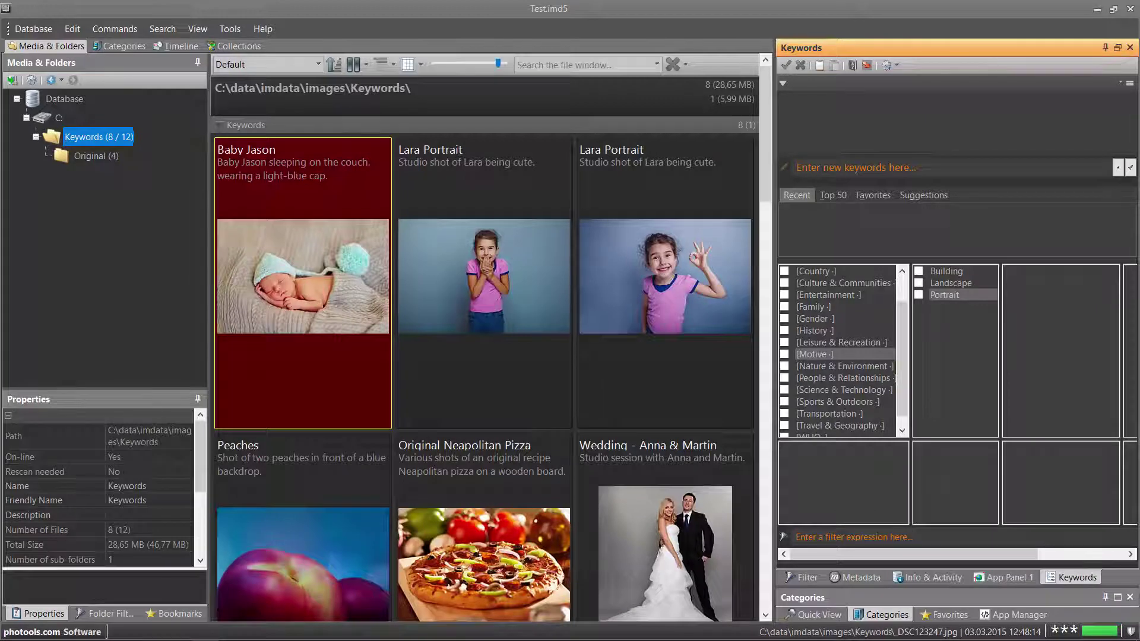
pyautogui.click(117, 52)
pyautogui.click(95, 118)
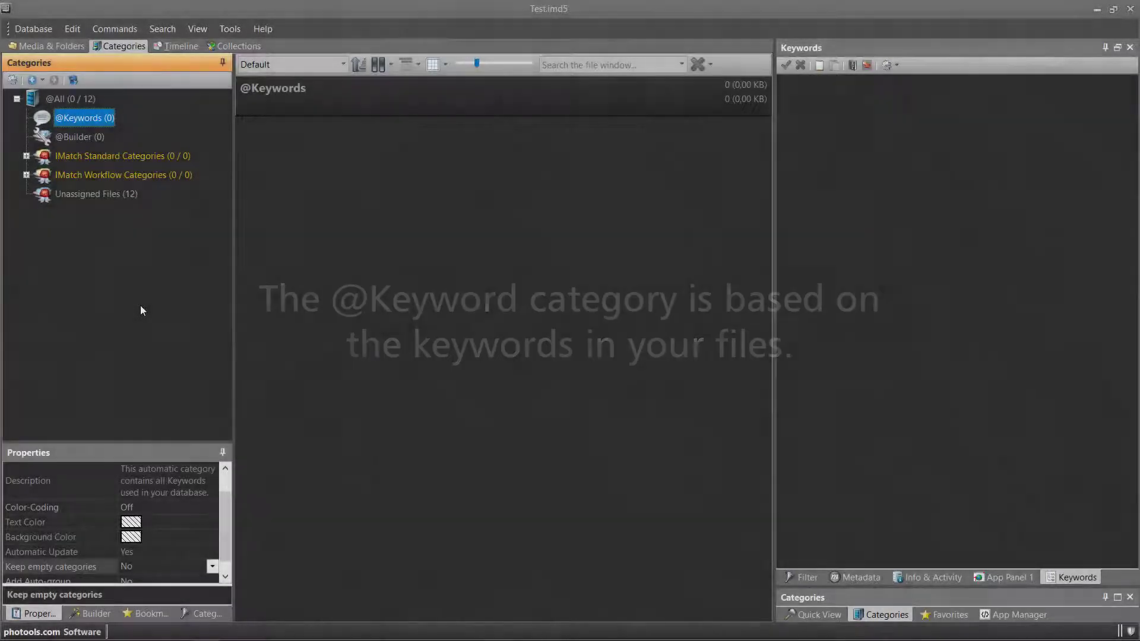
pyautogui.click(669, 559)
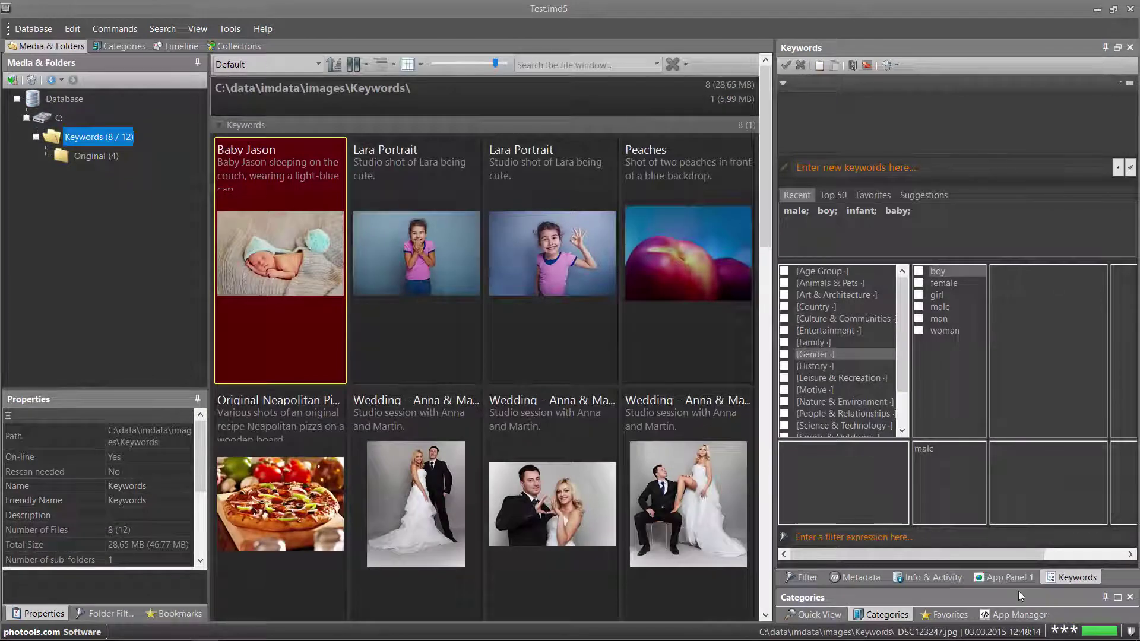
# Step: Tag the Baby Jason photo as baby and boy, apply, and view the resulting keywords in the category tree
pyautogui.click(835, 272)
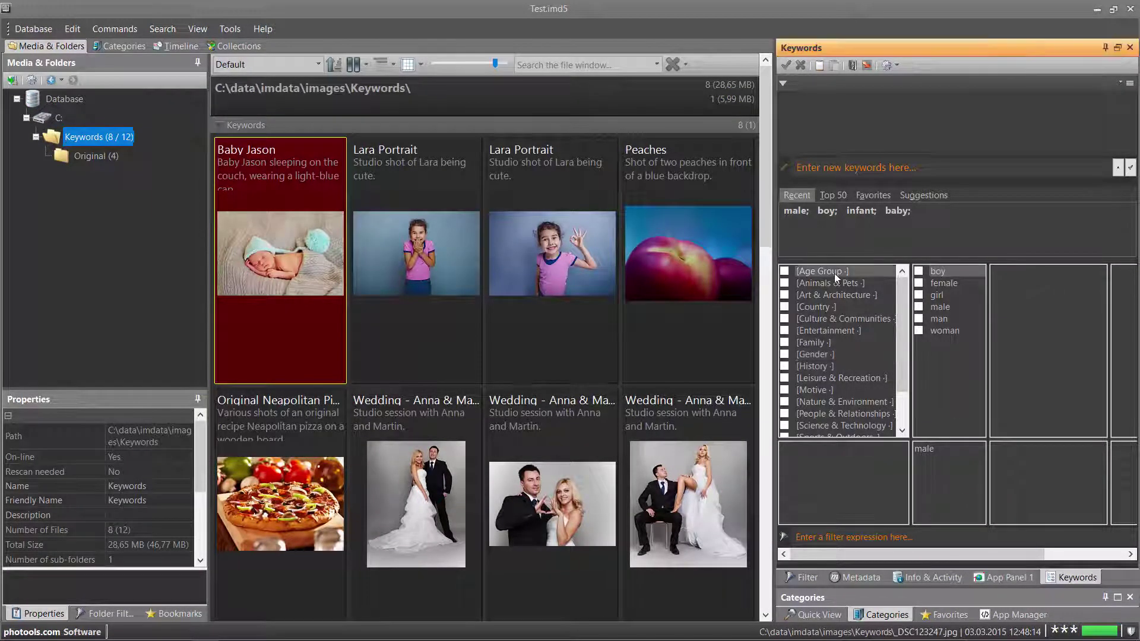
pyautogui.click(918, 283)
pyautogui.click(815, 355)
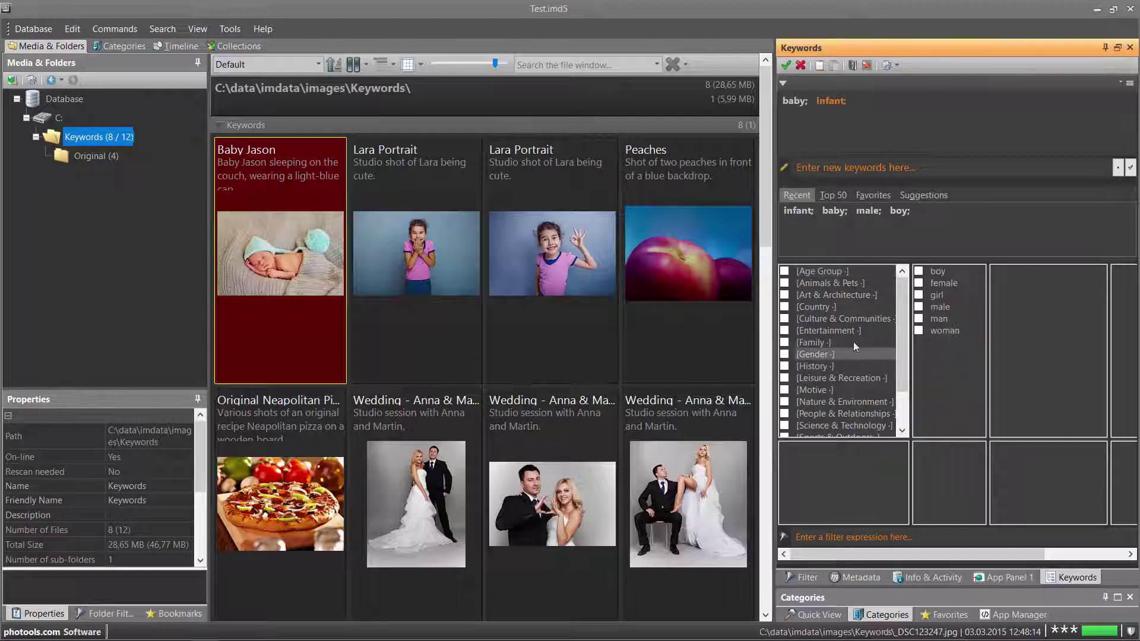
pyautogui.click(919, 272)
pyautogui.click(786, 65)
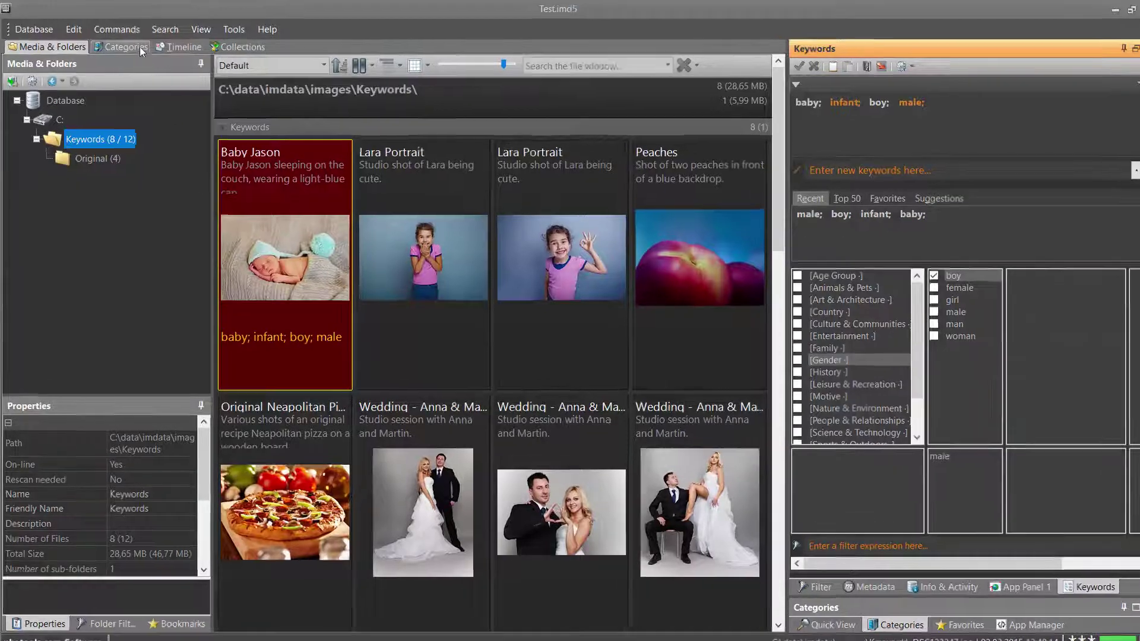
pyautogui.click(128, 46)
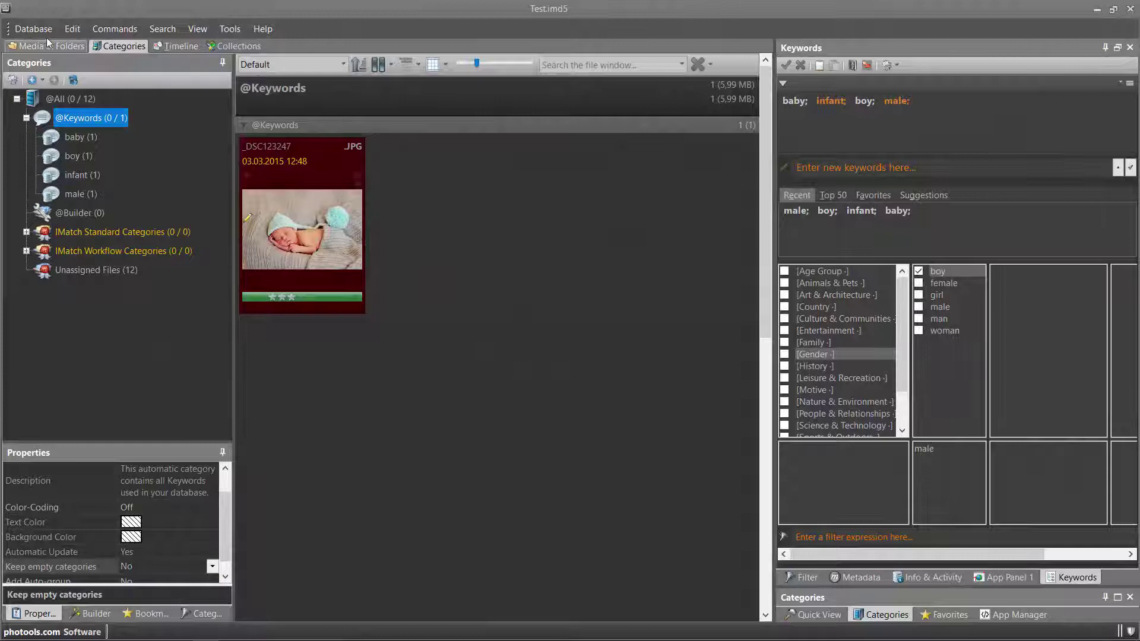
# Step: Select both Lara Portraits and tag them with lara, girl and child
pyautogui.click(47, 45)
pyautogui.click(444, 270)
pyautogui.keyDown('shift'); pyautogui.click(552, 255); pyautogui.keyUp('shift')
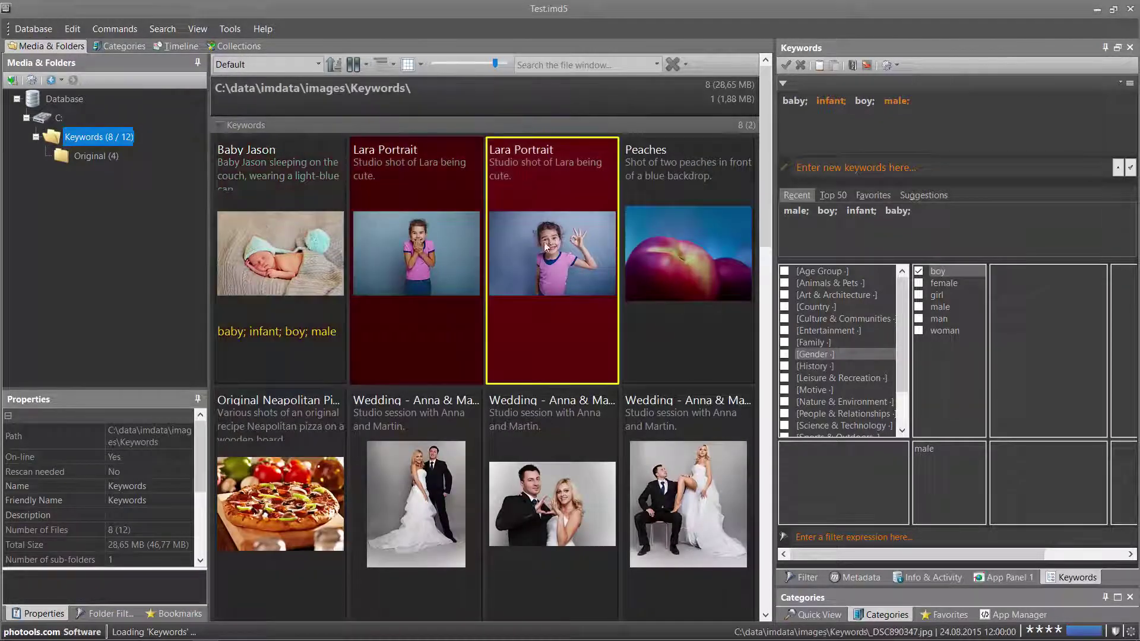
pyautogui.hotkey('ctrl', 'k')
pyautogui.click(918, 283)
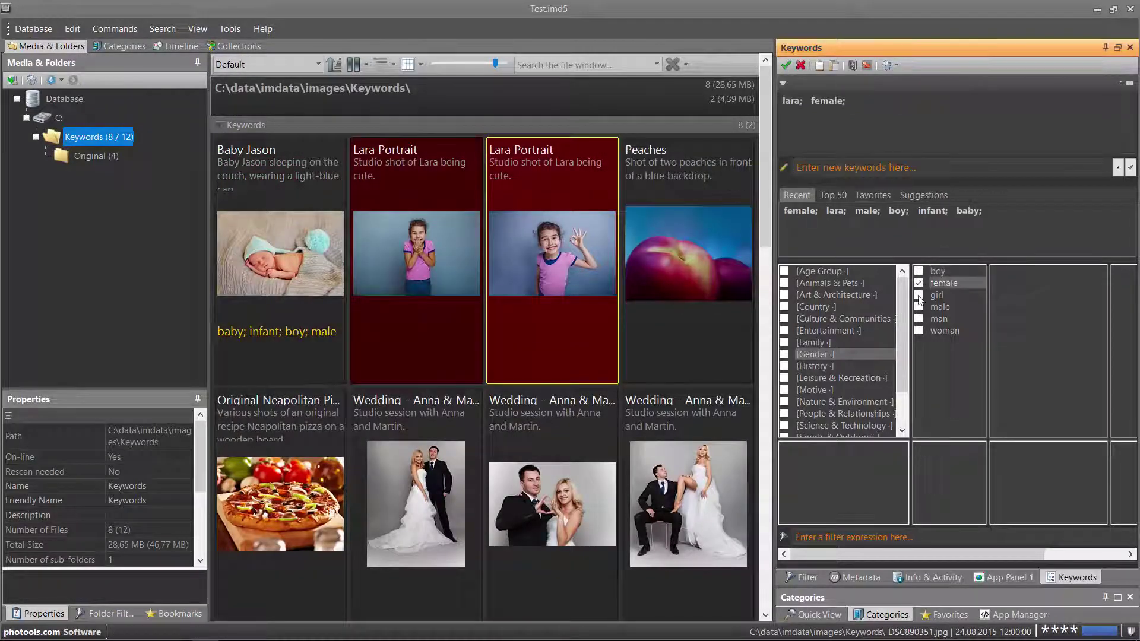
pyautogui.click(918, 295)
pyautogui.click(823, 272)
pyautogui.click(918, 295)
# Step: Create a Studio keyword under Portrait and apply the keywords to both portraits
pyautogui.click(815, 390)
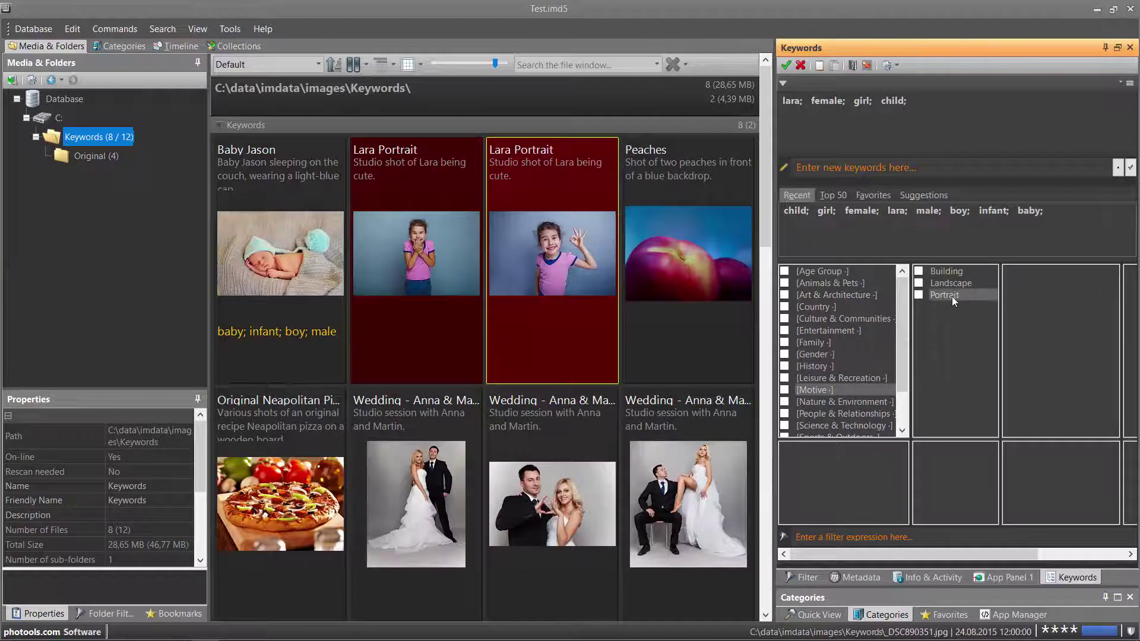
pyautogui.rightClick(953, 297)
pyautogui.click(1021, 303)
pyautogui.write('Studio')
pyautogui.press('Return')
pyautogui.click(1008, 272)
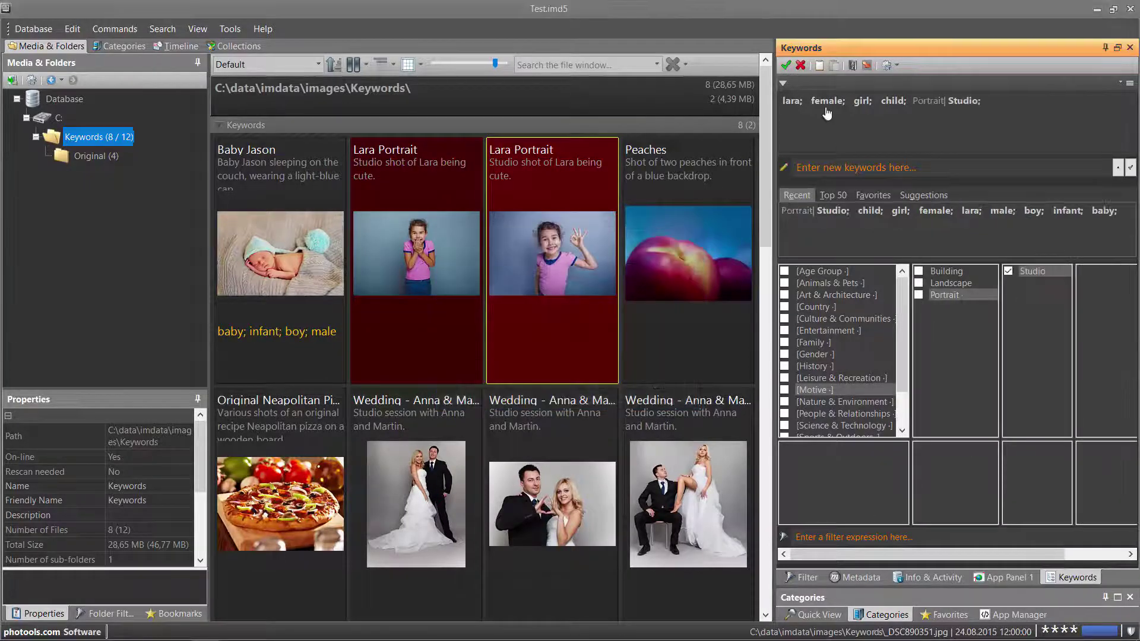
# Step: For the Peaches photo, create a new Motive keyword named Food
pyautogui.click(696, 254)
pyautogui.click(946, 311)
pyautogui.rightClick(946, 311)
pyautogui.click(1009, 316)
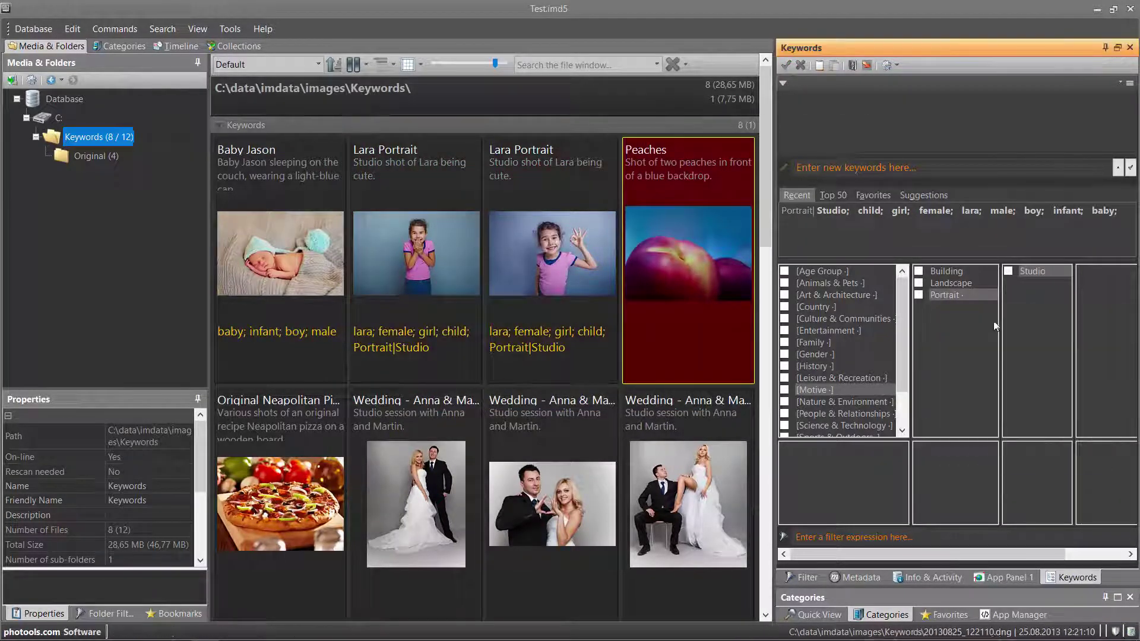
pyautogui.write('Food')
pyautogui.press('Return')
# Step: Add Fruit under Food plus a Peaches keyword, save them to the photo, and view the category tree
pyautogui.rightClick(974, 285)
pyautogui.click(1054, 302)
pyautogui.write('Fruit')
pyautogui.press('Return')
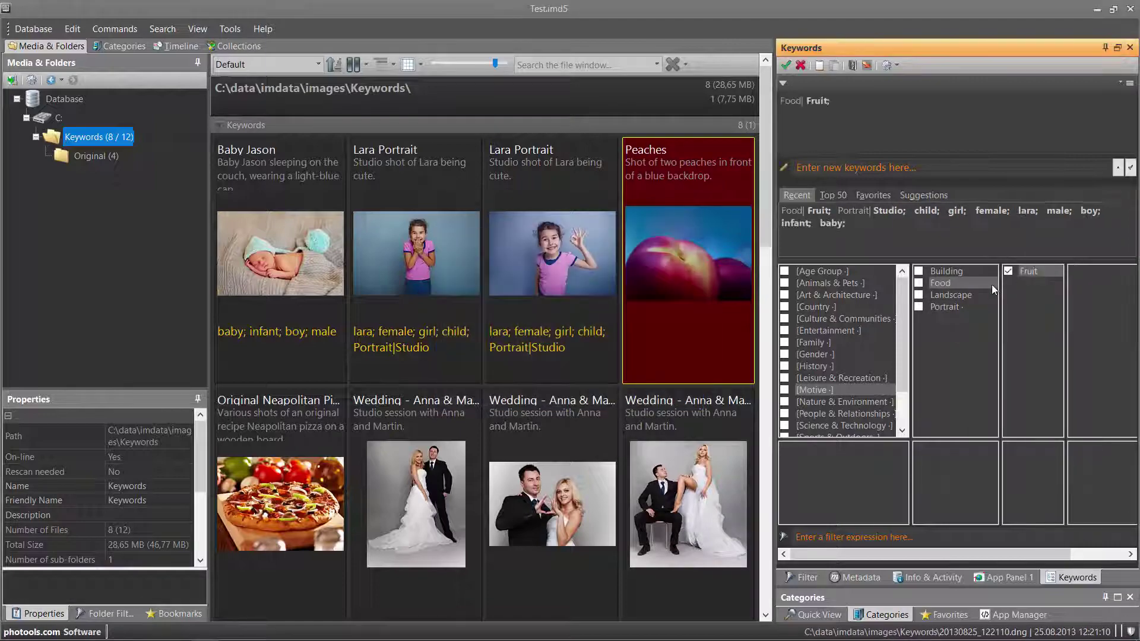
pyautogui.write('Peaches')
pyautogui.press('Return')
pyautogui.click(785, 66)
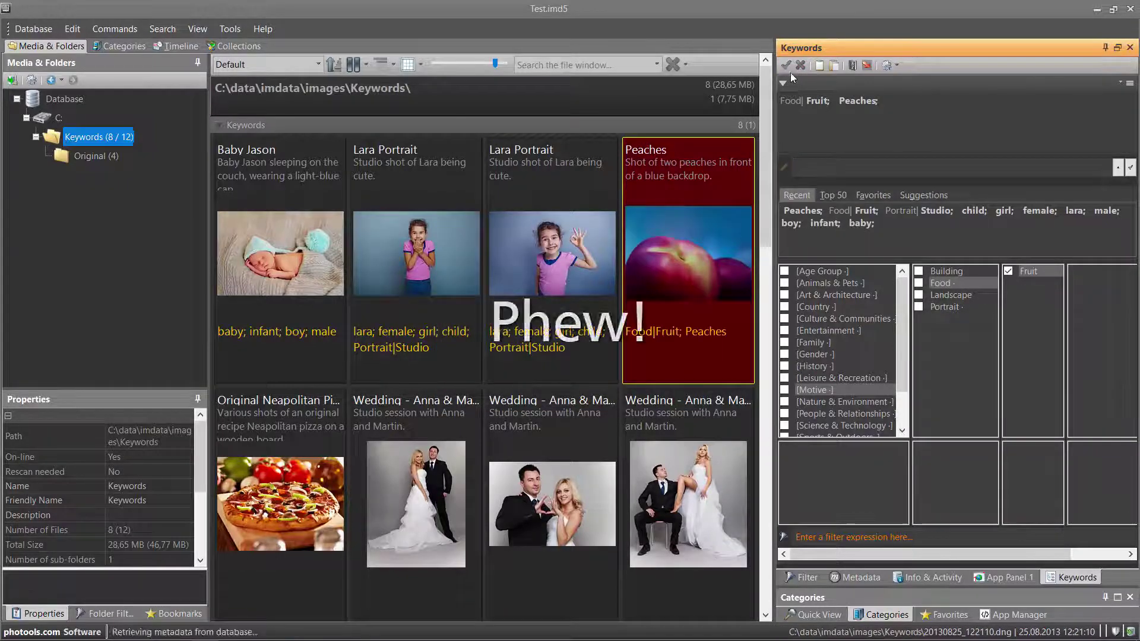
pyautogui.click(124, 46)
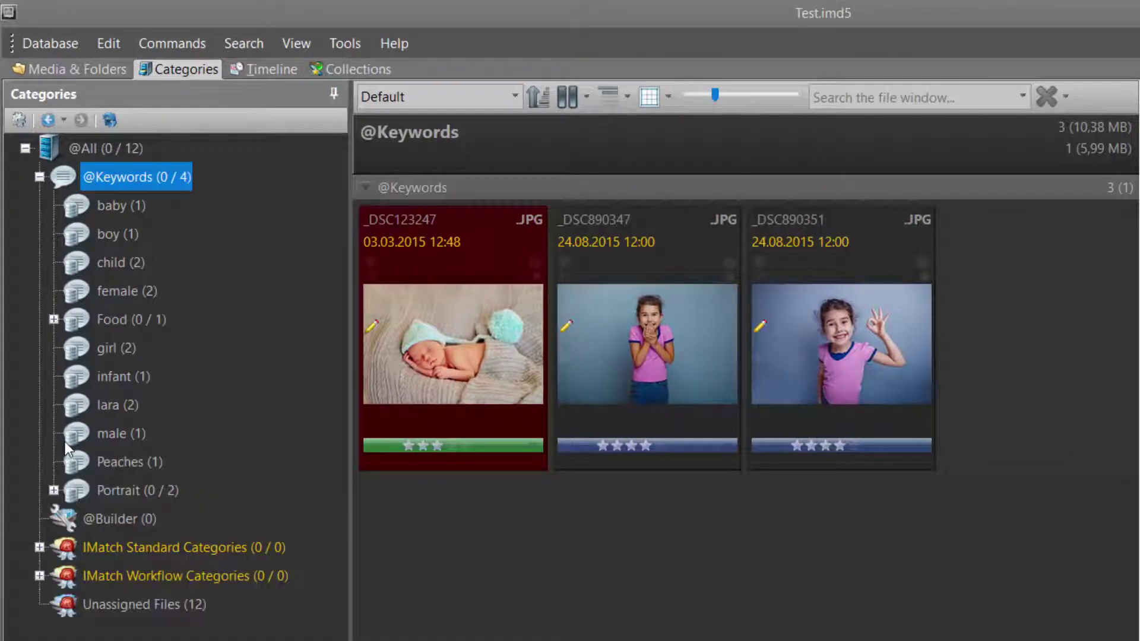
# Step: Expand the Portrait and Food keywords in the Categories tree
pyautogui.click(54, 491)
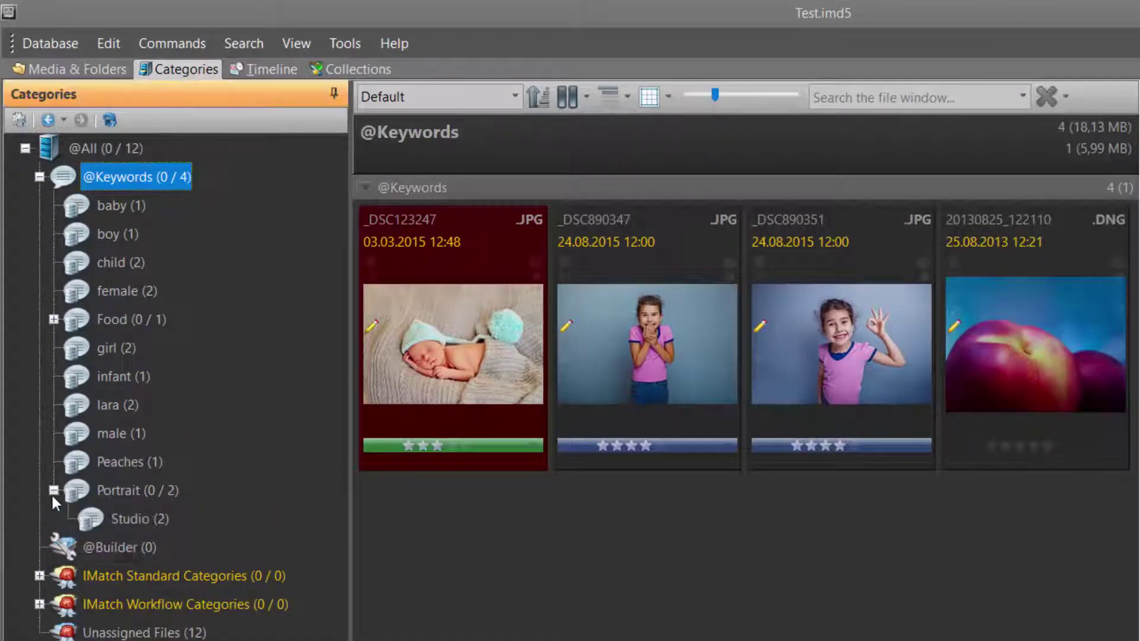
pyautogui.click(53, 319)
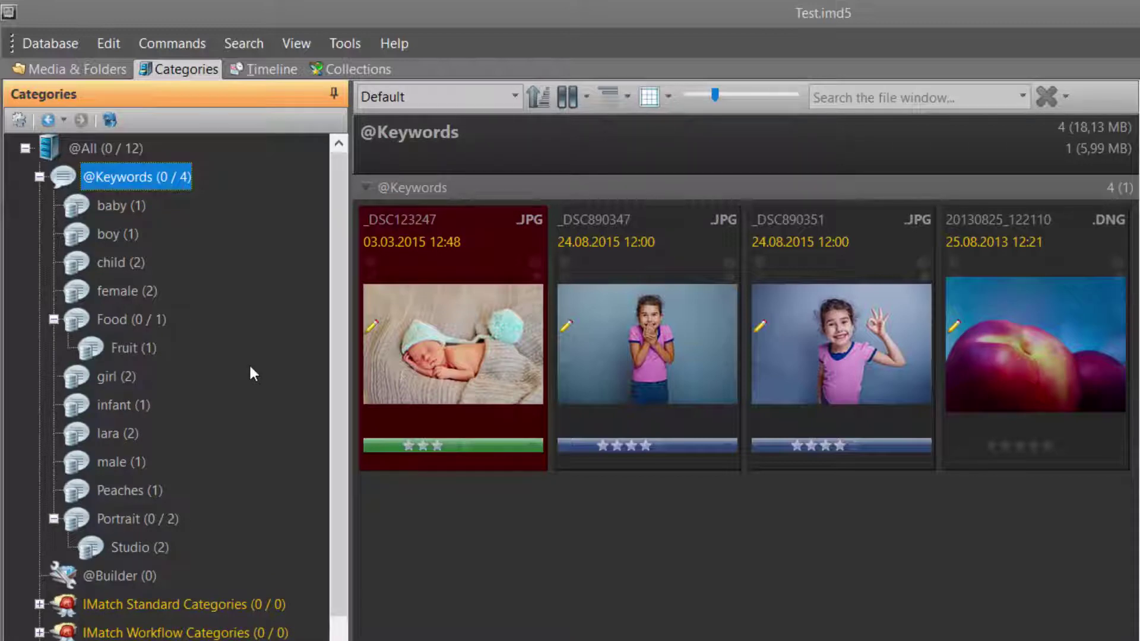
pyautogui.press('Tab')
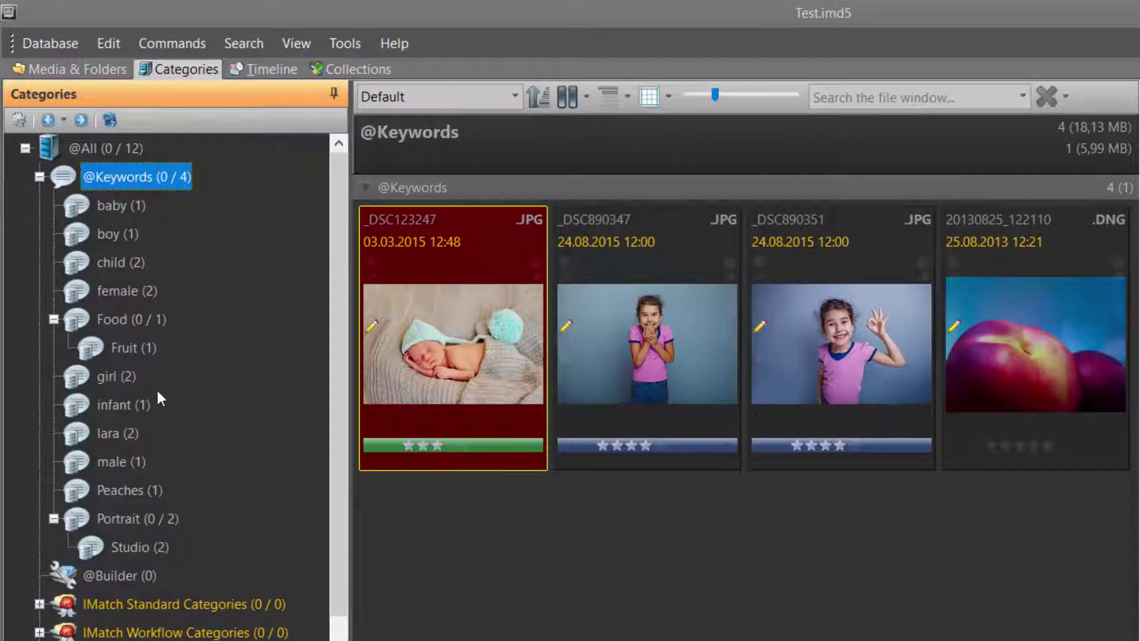
# Step: Filter the file window by girl, Peaches, baby and finally Portrait|Studio
pyautogui.click(124, 383)
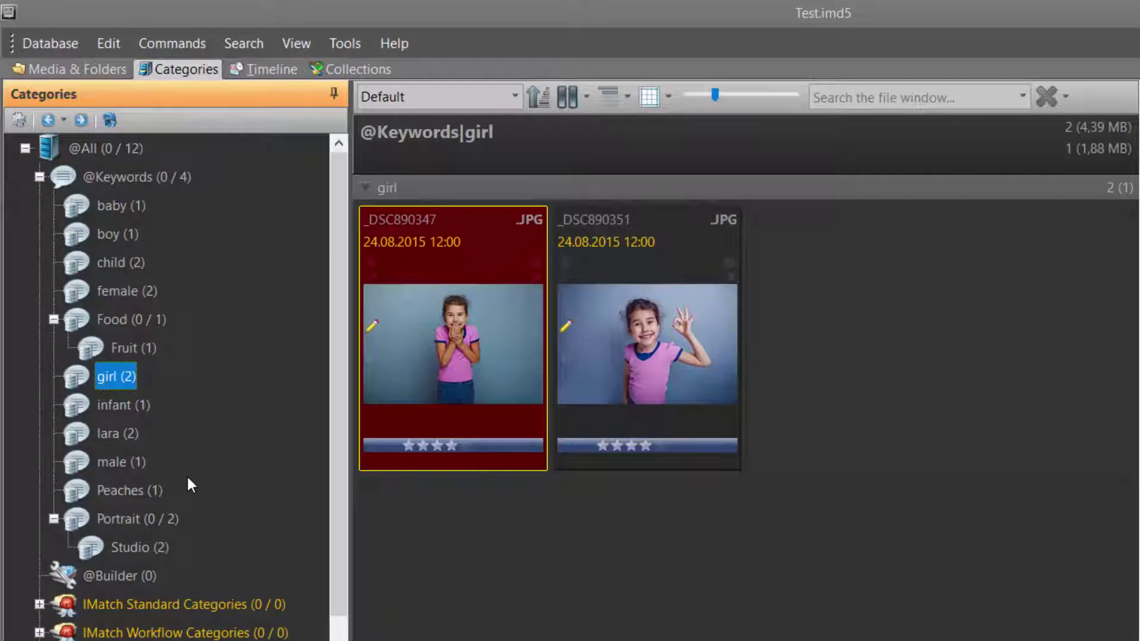
pyautogui.click(155, 497)
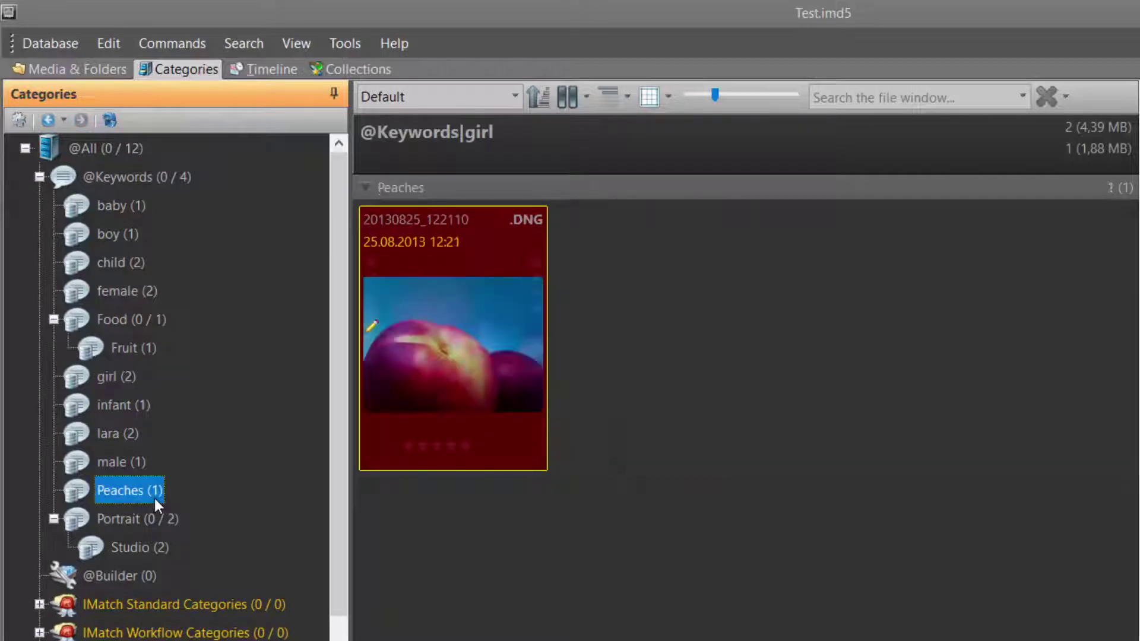
pyautogui.click(127, 211)
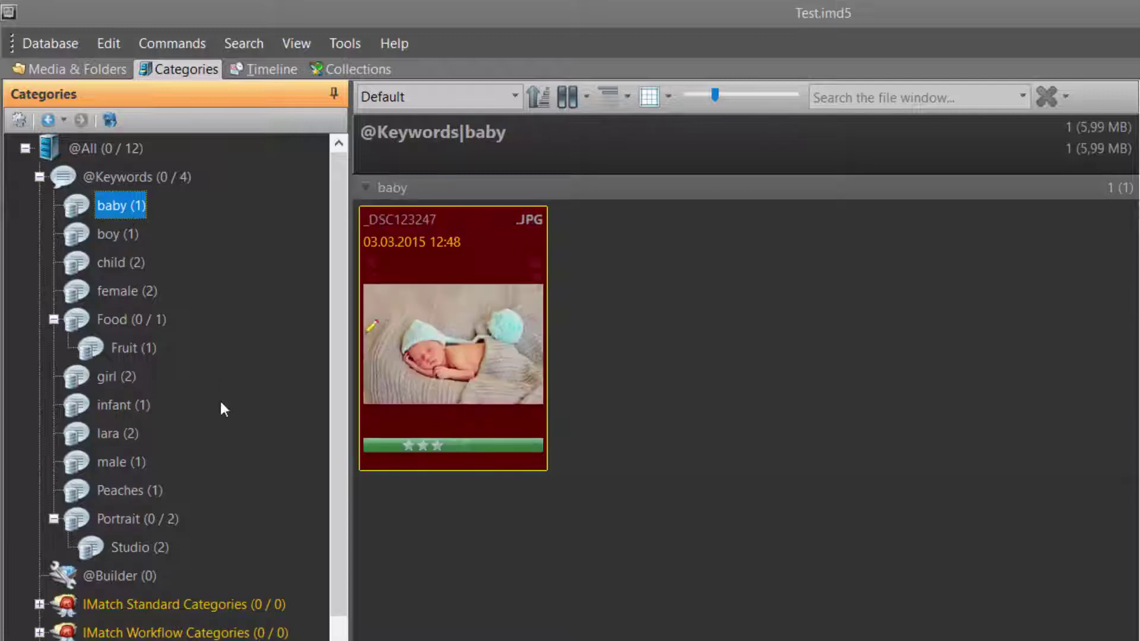
pyautogui.scroll(-1, 211, 463)
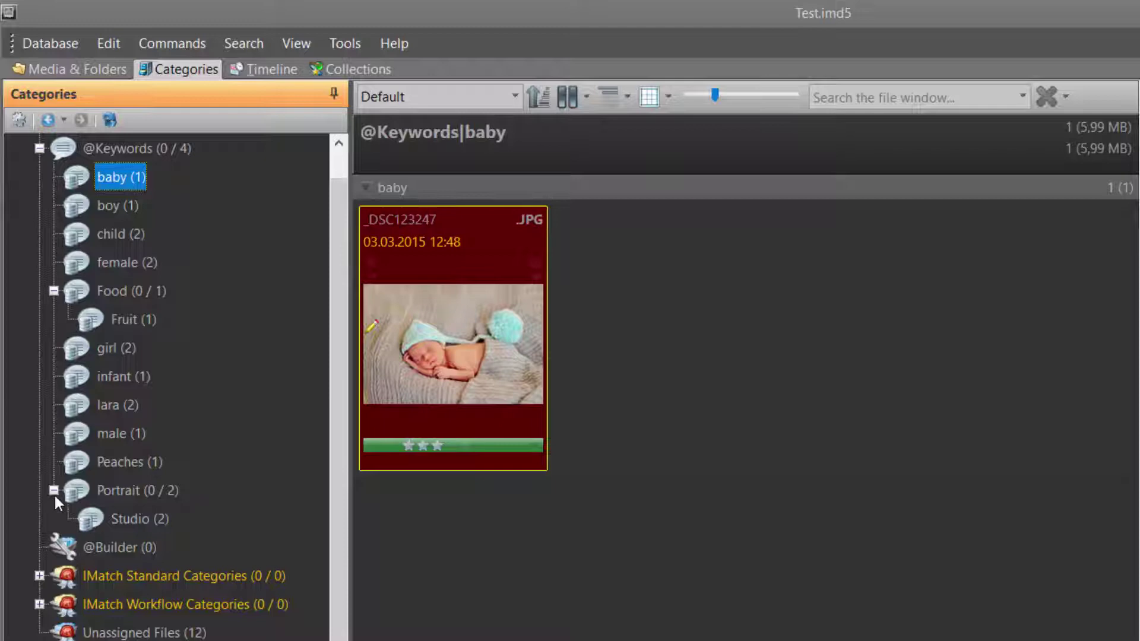
pyautogui.click(130, 516)
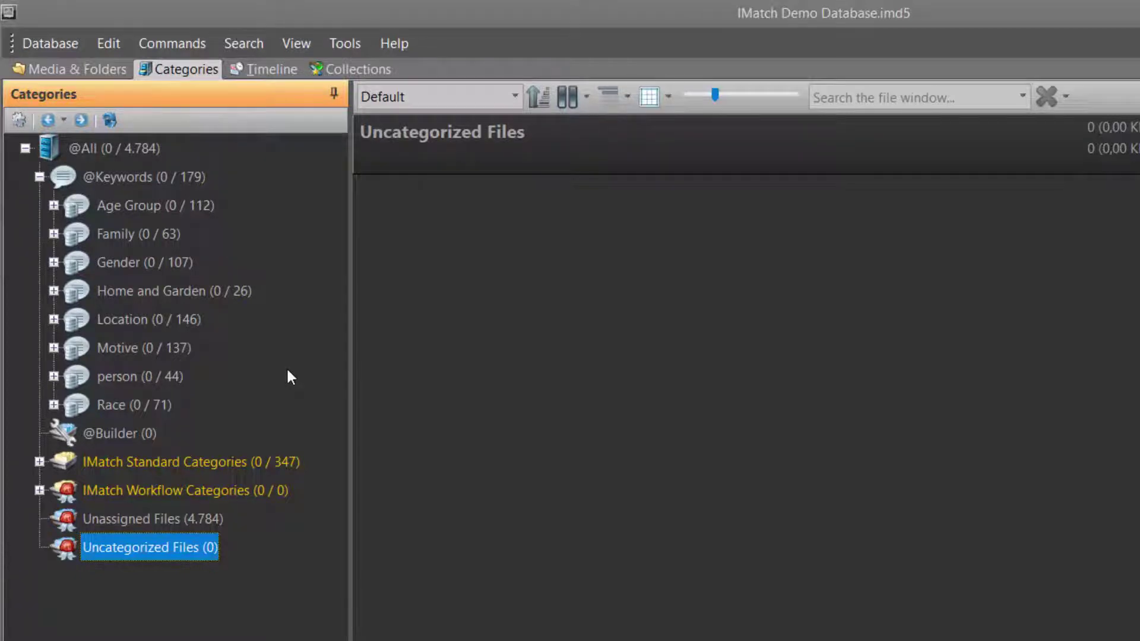
# Step: Expand Location to show the Beach photos, then expand person to show Lara's photos
pyautogui.click(53, 320)
pyautogui.click(142, 348)
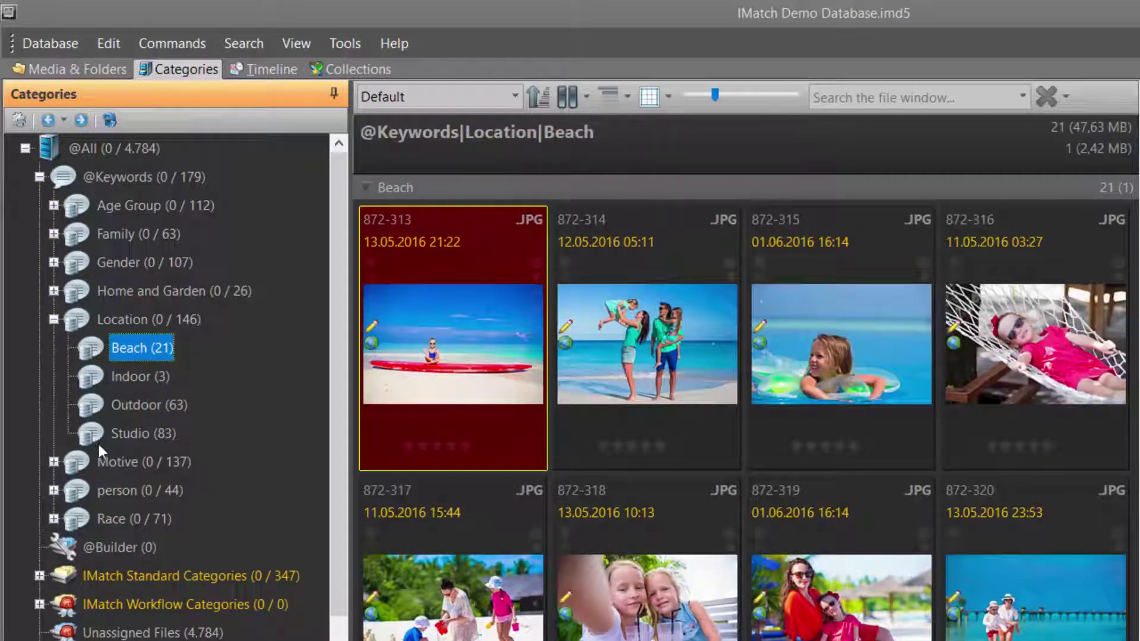
pyautogui.click(54, 490)
pyautogui.click(155, 547)
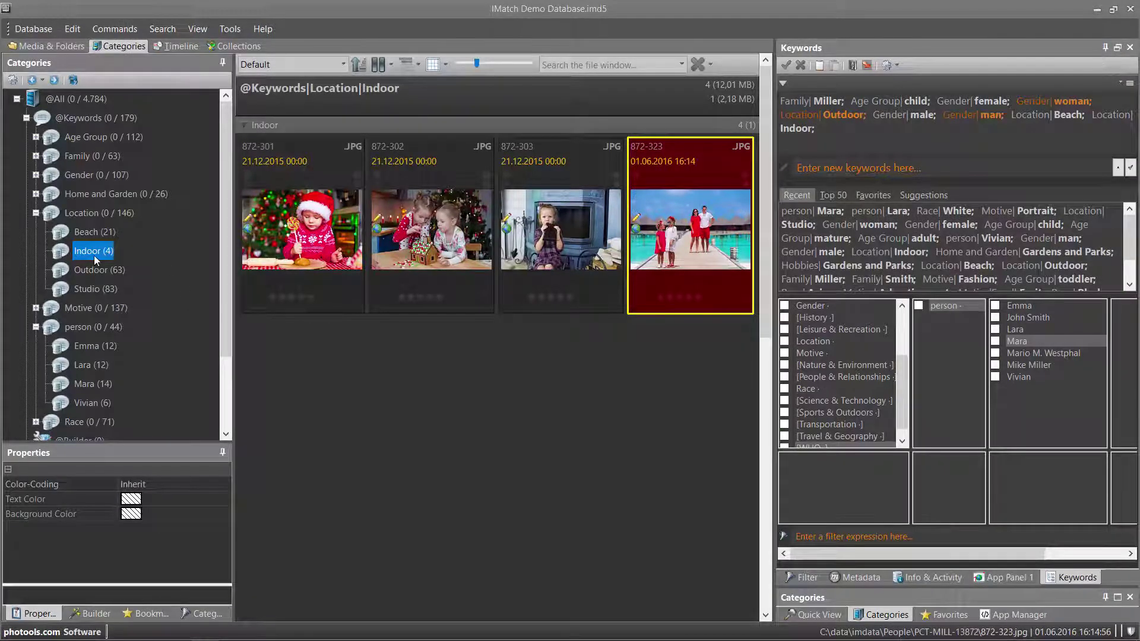
# Step: Remove the Indoor keyword from photo 872-323 with U, then undo the removal
pyautogui.moveTo(94, 256); pyautogui.dragTo(94, 256)
pyautogui.press('u')
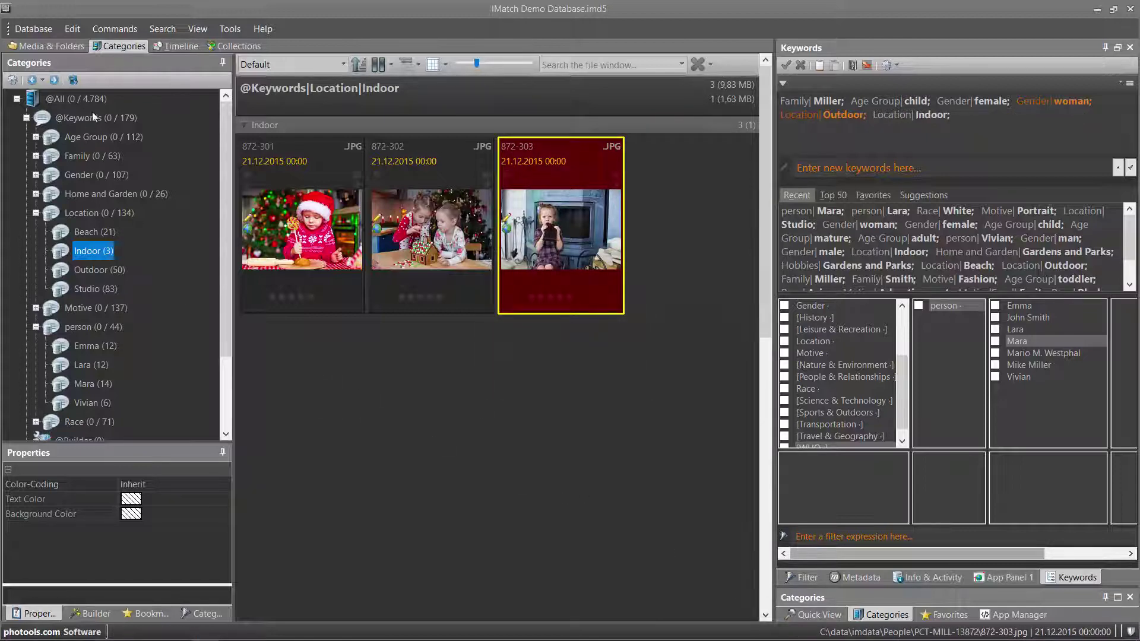
pyautogui.click(73, 28)
pyautogui.click(83, 46)
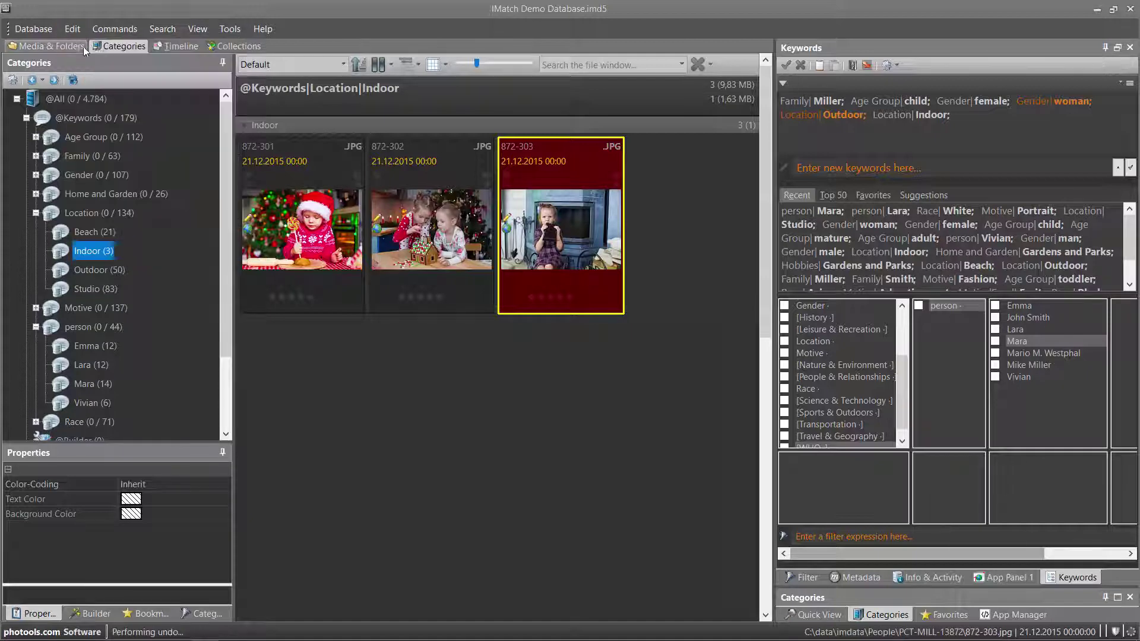
# Step: Move photo 872-323 from Indoor onto the Outdoor keyword by dragging
pyautogui.click(668, 248)
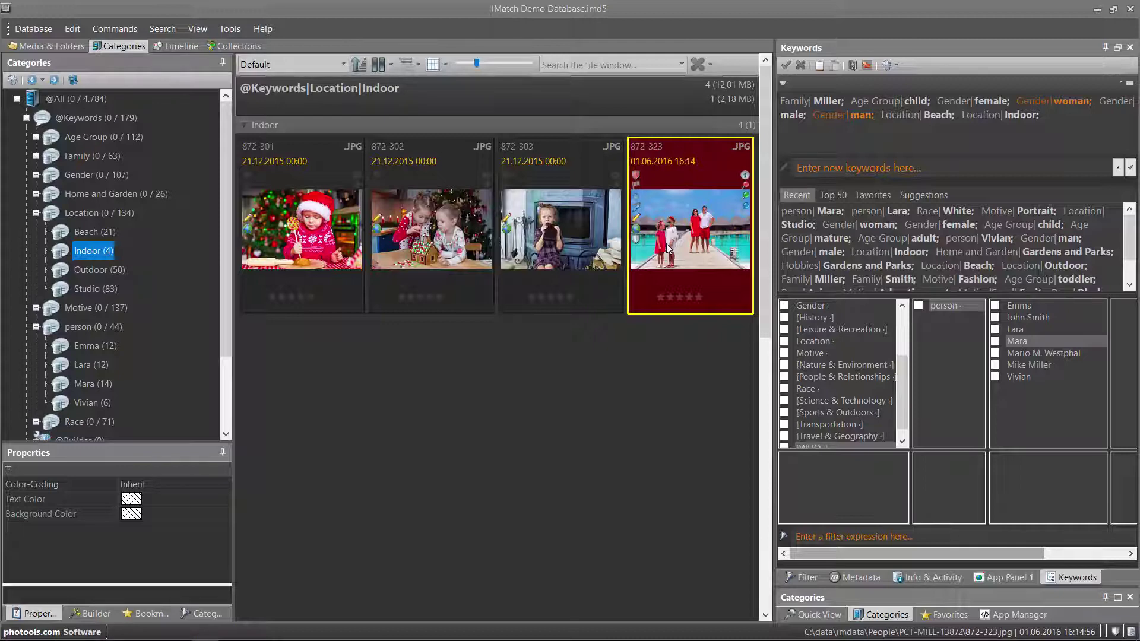
pyautogui.moveTo(693, 191); pyautogui.dragTo(107, 278)
pyautogui.moveTo(138, 292)
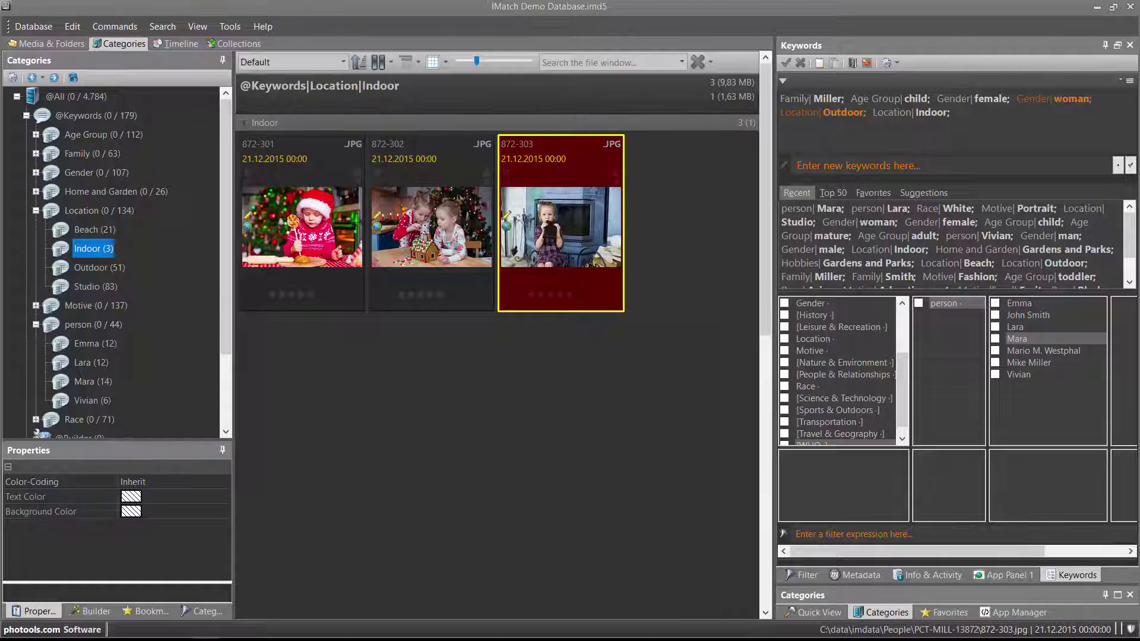
# Step: Ctrl-drag one Emma photo onto Outdoor and check it appears in the Outdoor category
pyautogui.click(111, 343)
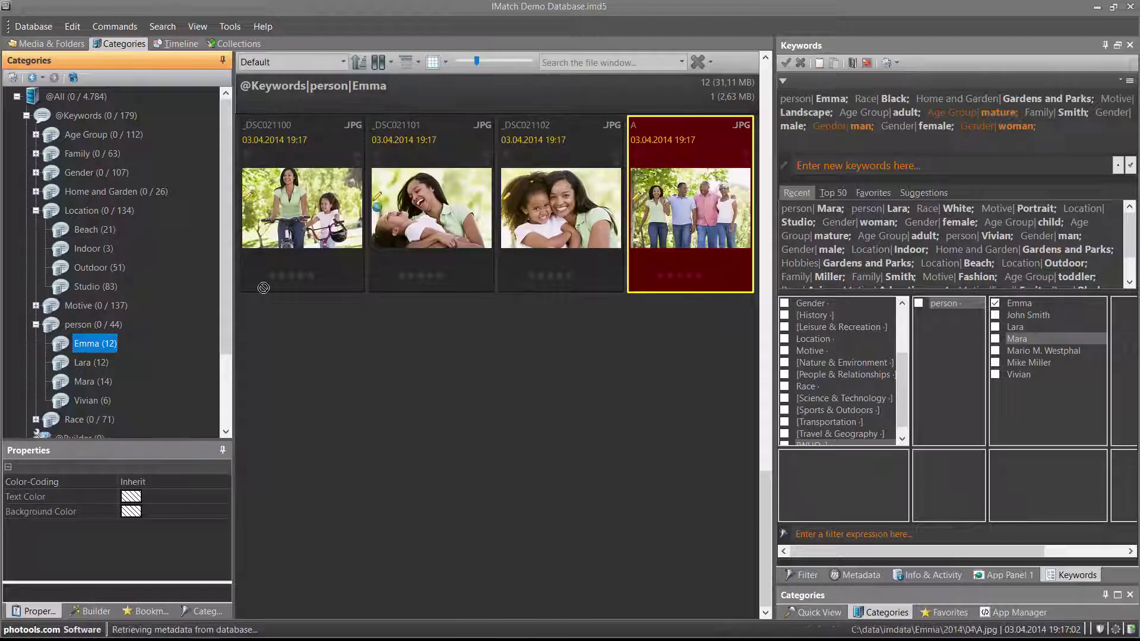
pyautogui.moveTo(264, 288); pyautogui.dragTo(114, 272)
pyautogui.press('ctrl')
pyautogui.click(114, 272)
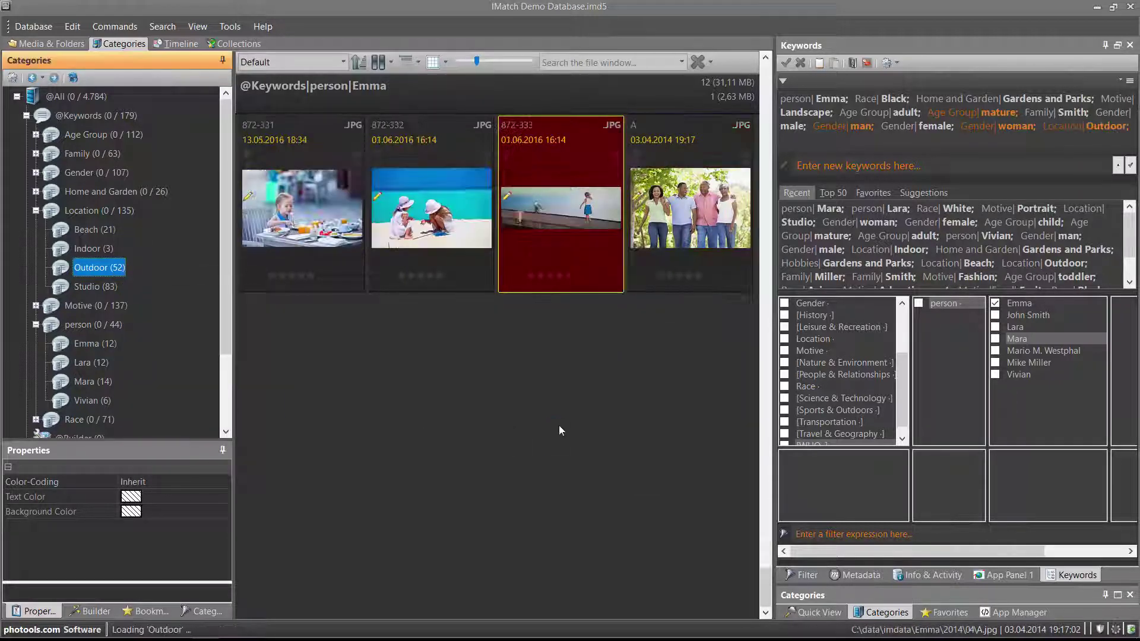
pyautogui.click(701, 225)
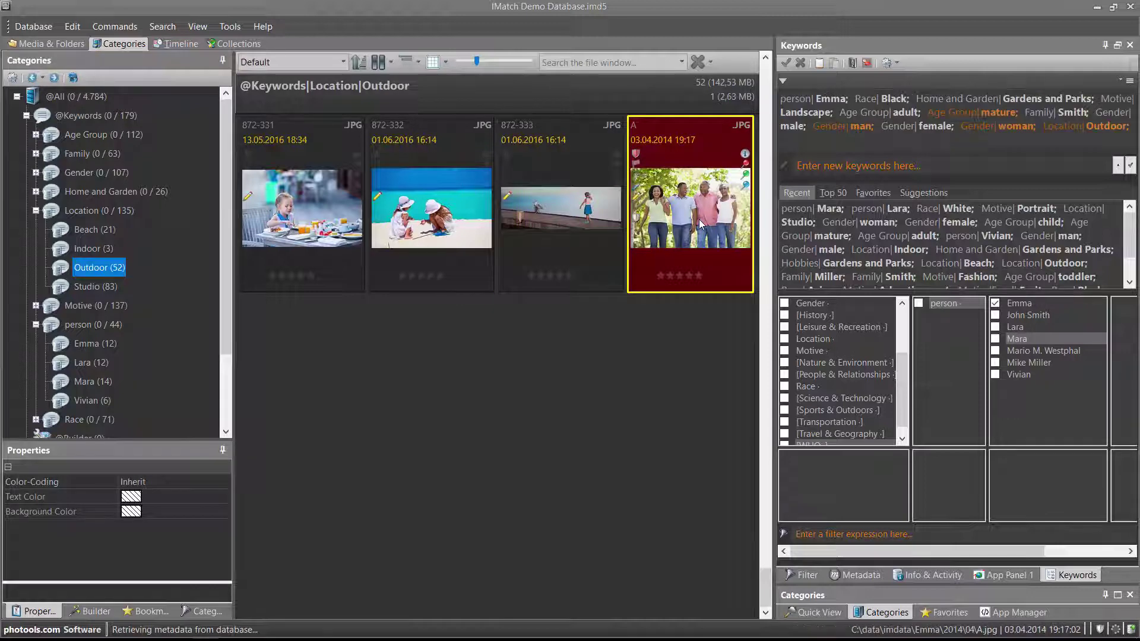
pyautogui.moveTo(1043, 140); pyautogui.dragTo(1128, 139)
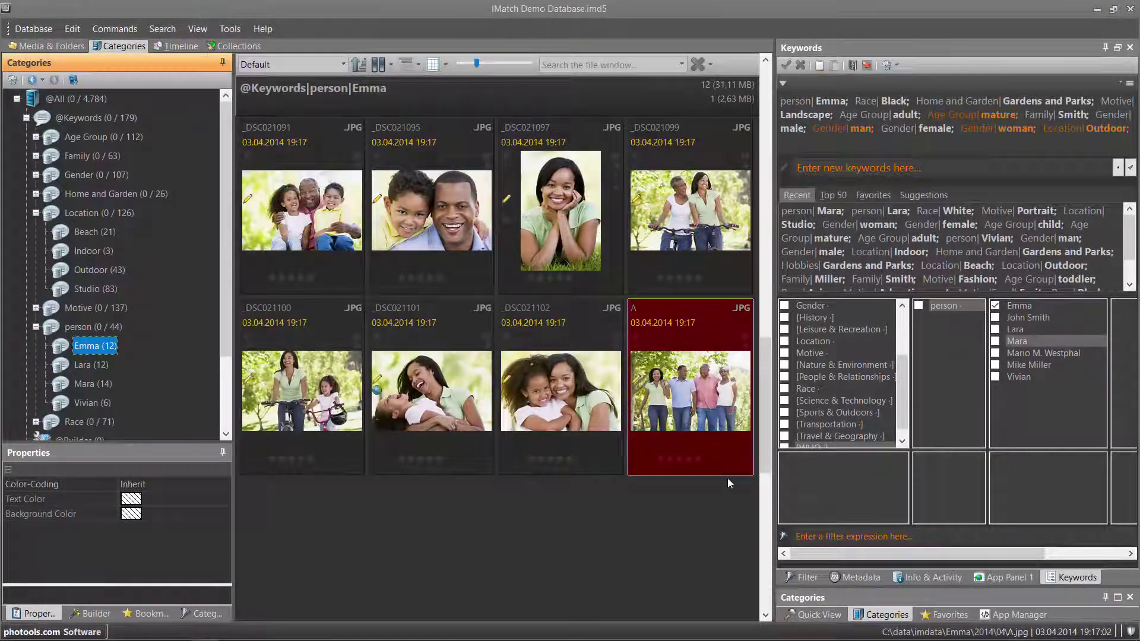
# Step: Copy all 12 Emma photos and paste them into the Outdoor category
pyautogui.click(692, 398)
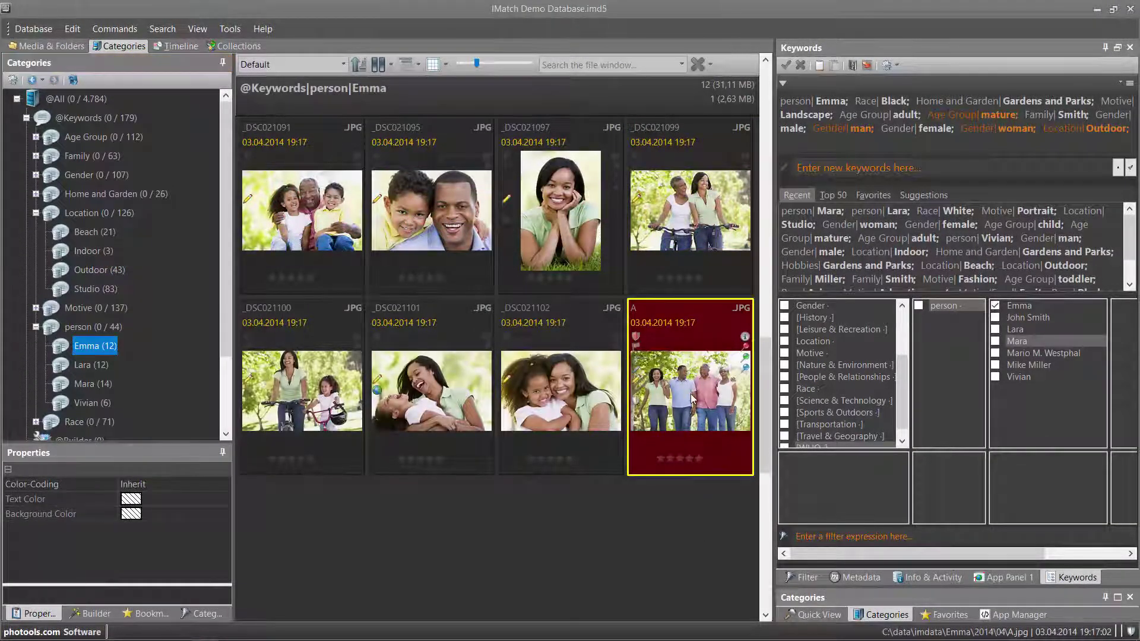
pyautogui.hotkey('ctrl', 'a')
pyautogui.hotkey('ctrl', 'c')
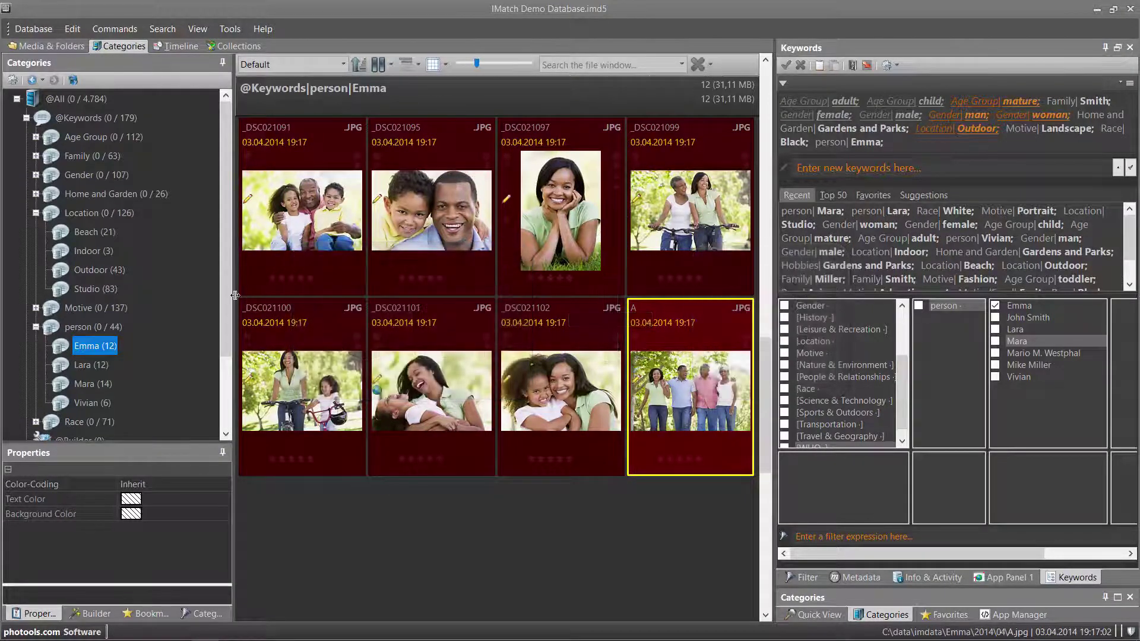
pyautogui.click(99, 270)
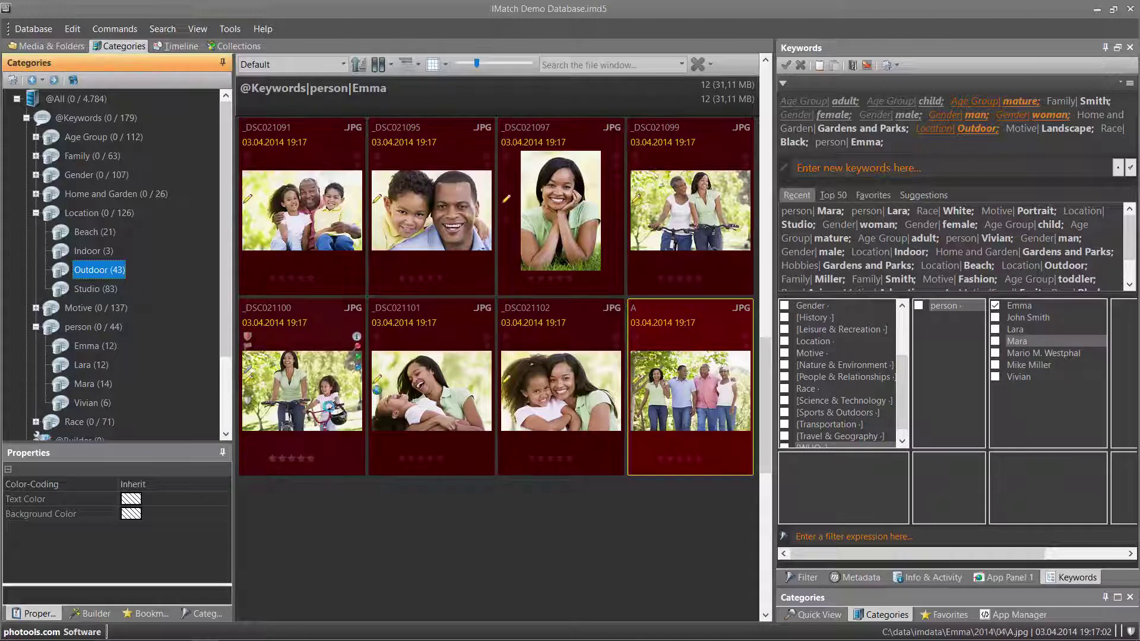
pyautogui.hotkey('ctrl', 'v')
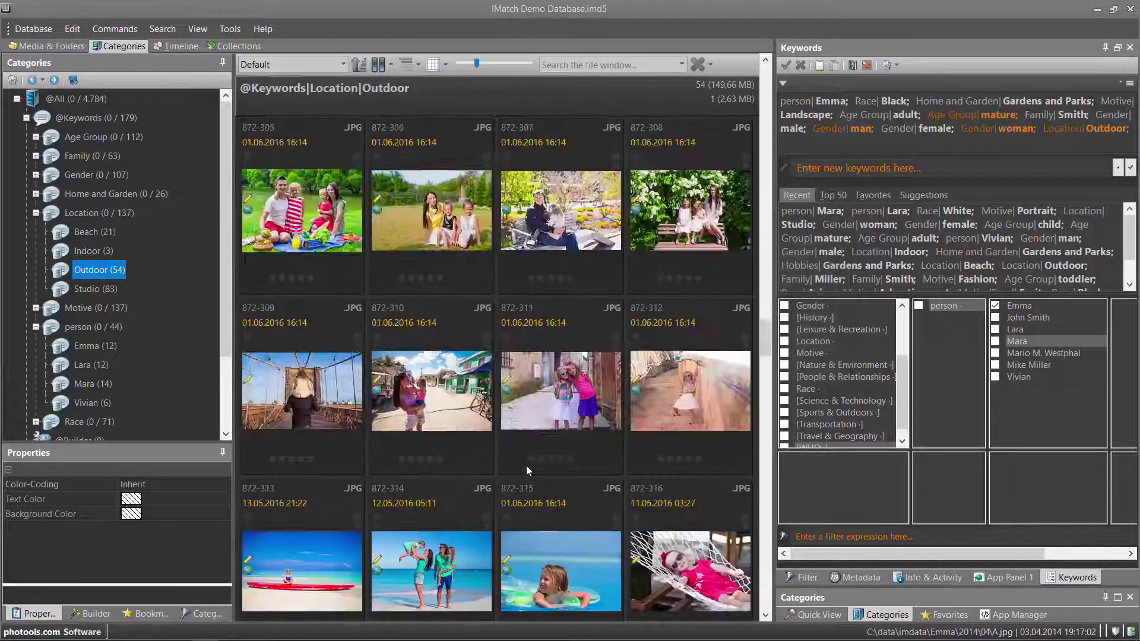
pyautogui.click(562, 291)
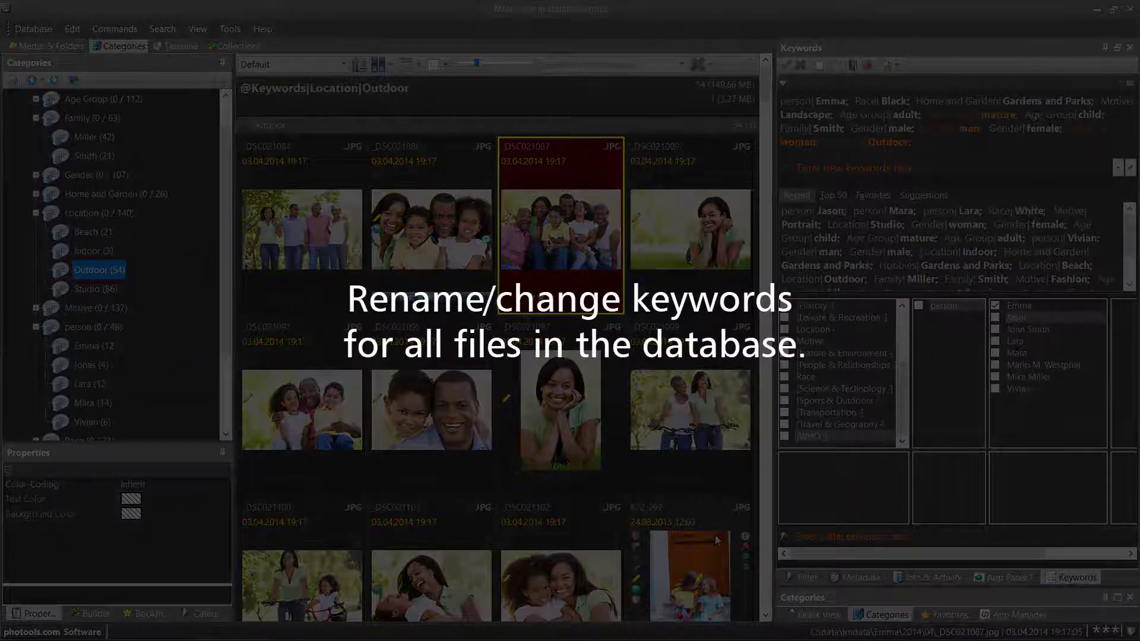
# Step: Rename the Jonas (4) keyword to Jason using F2
pyautogui.click(88, 365)
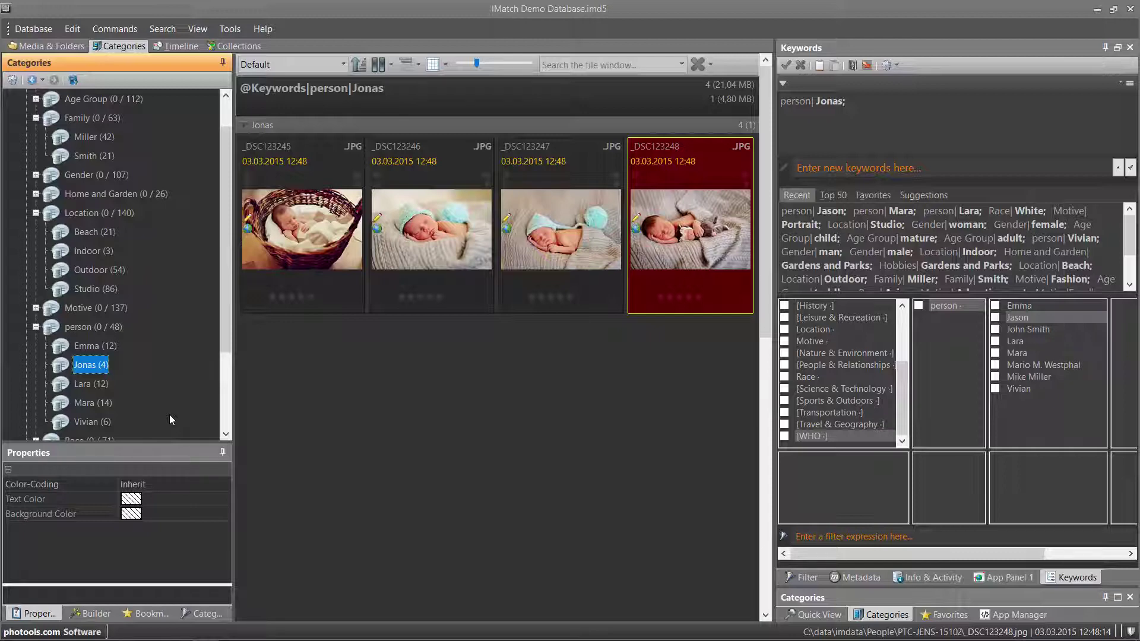
pyautogui.press('F2')
pyautogui.write('Jason')
pyautogui.press('Return')
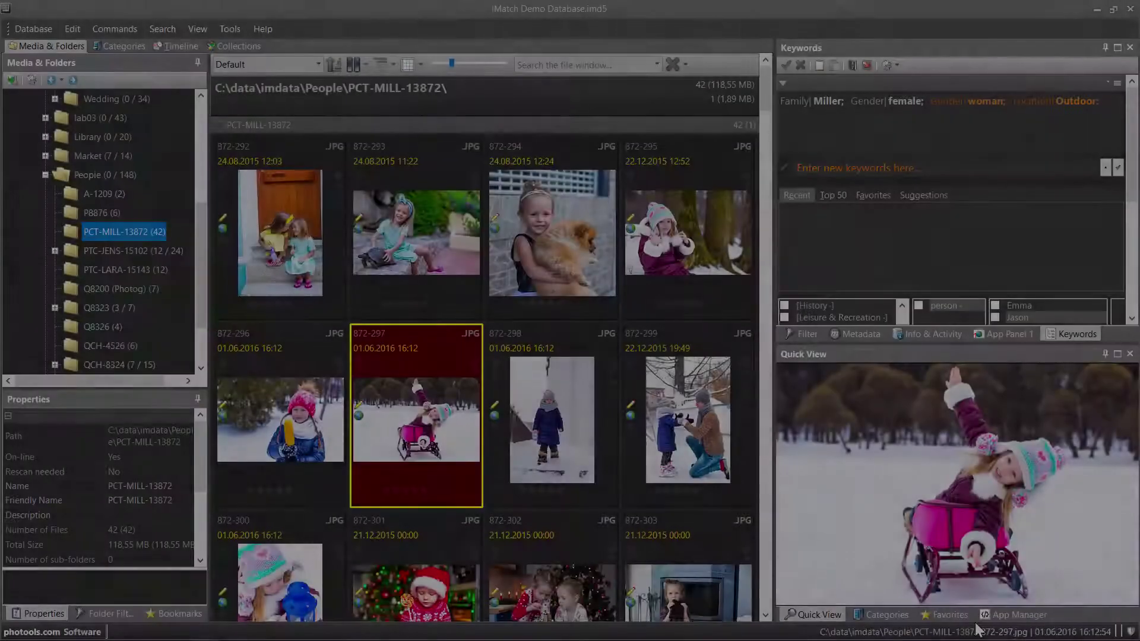
# Step: Select photos 872-292 through 872-297 and tick the Age Group child keyword in Categories
pyautogui.click(883, 615)
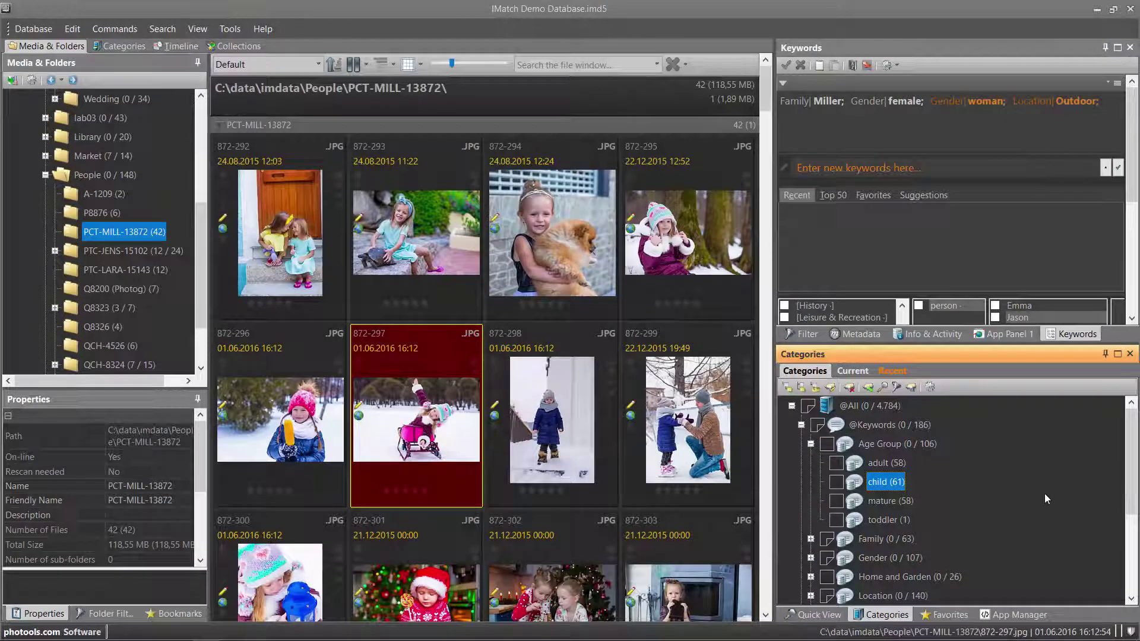
pyautogui.scroll(-3, 1045, 494)
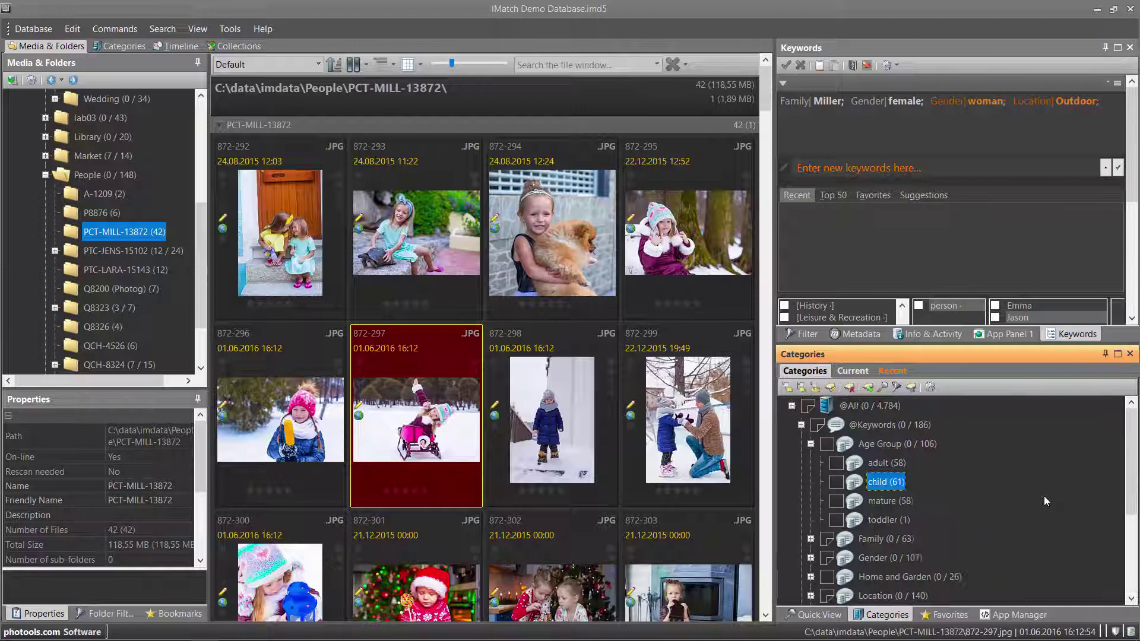
pyautogui.click(454, 425)
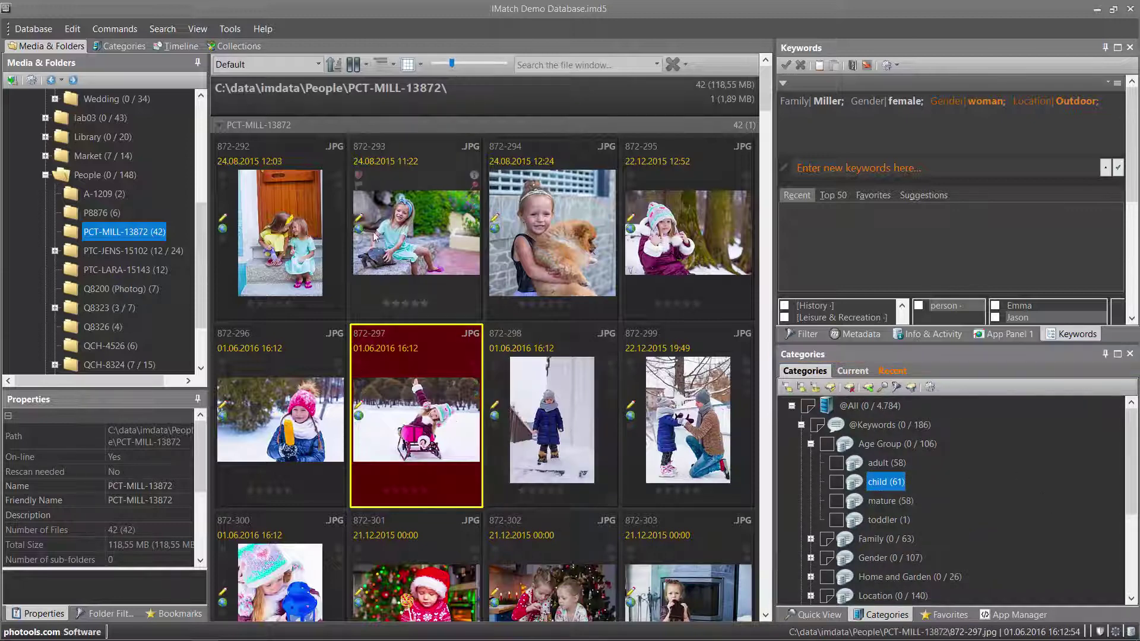
pyautogui.keyDown('shift'); pyautogui.click(279, 250); pyautogui.keyUp('shift')
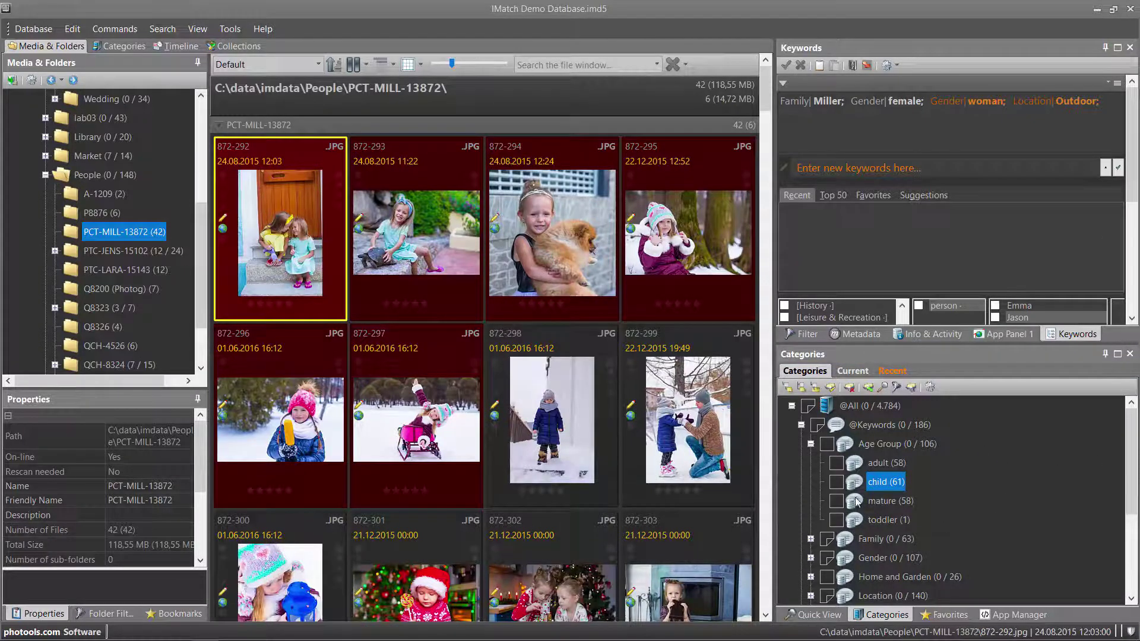
pyautogui.click(840, 485)
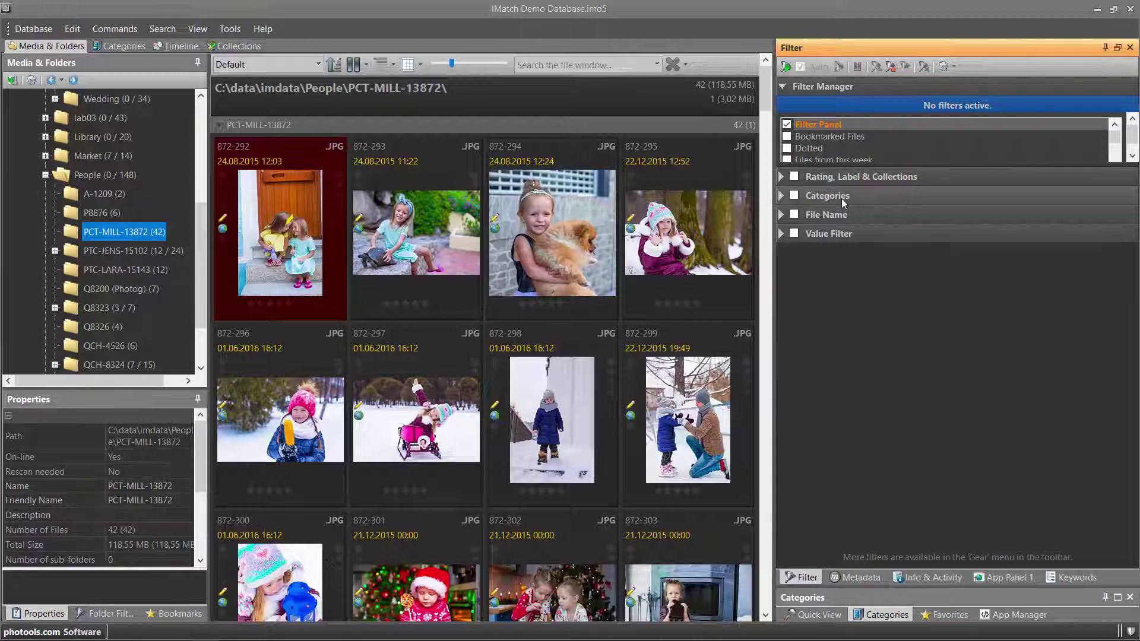
# Step: Add a Categories filter, check Winter in its tree, and turn the filter on
pyautogui.click(954, 67)
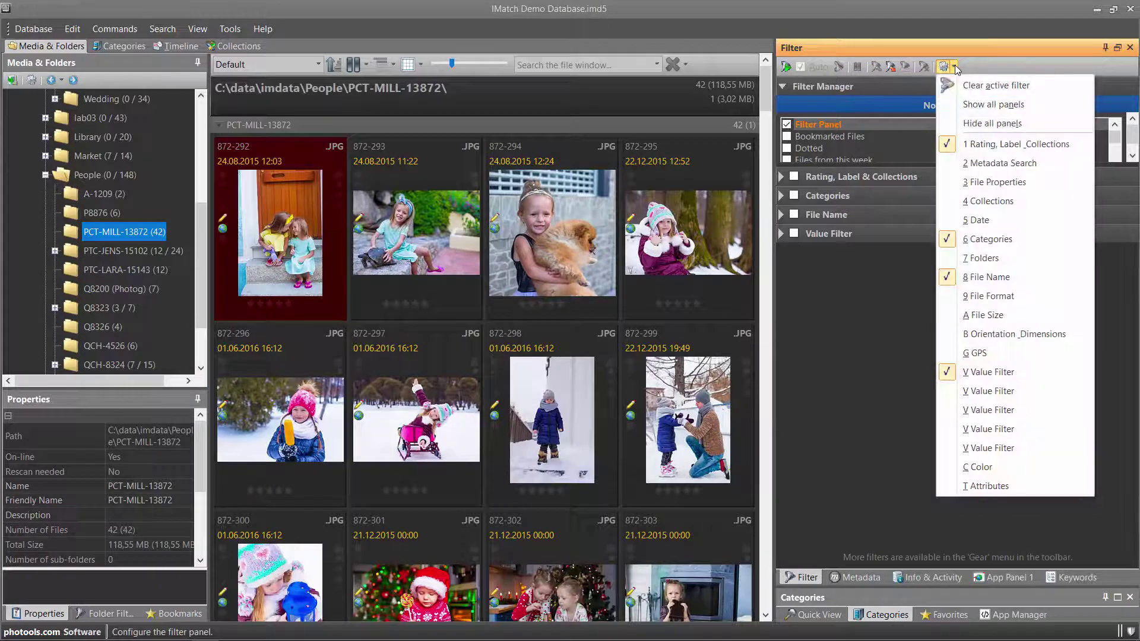
pyautogui.click(1012, 240)
pyautogui.click(783, 195)
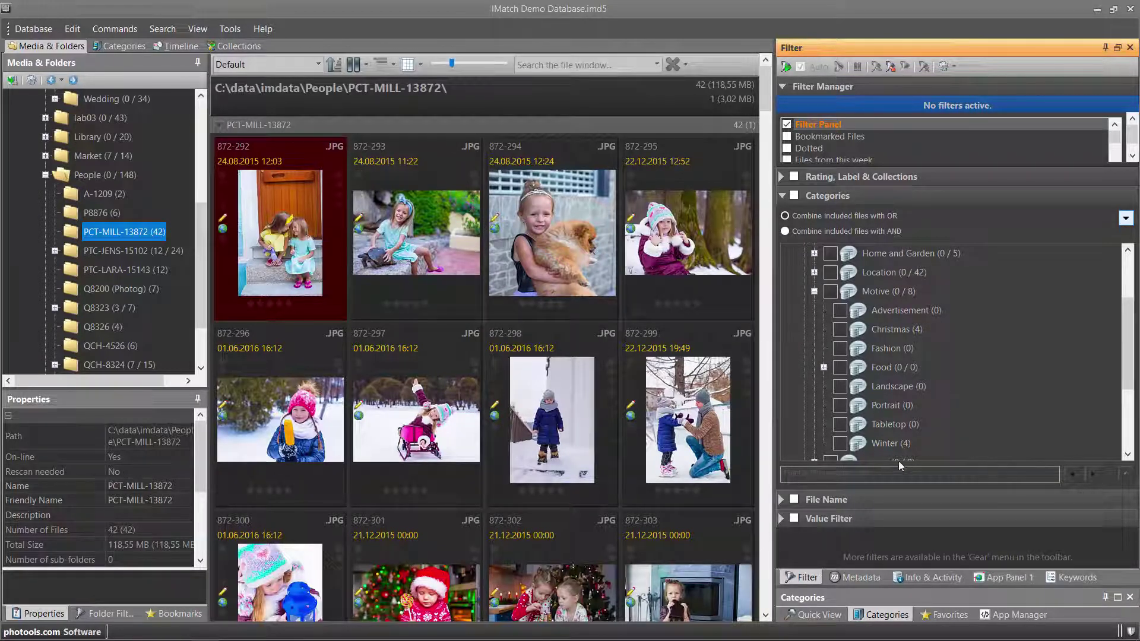
pyautogui.click(840, 443)
pyautogui.scroll(2, 920, 301)
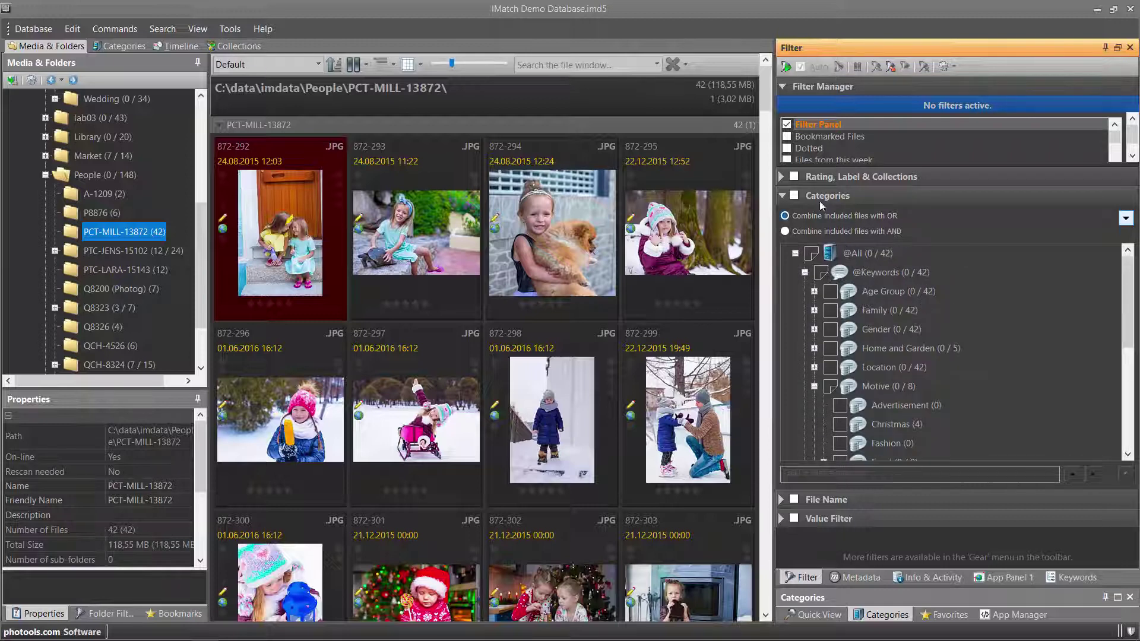
pyautogui.click(794, 196)
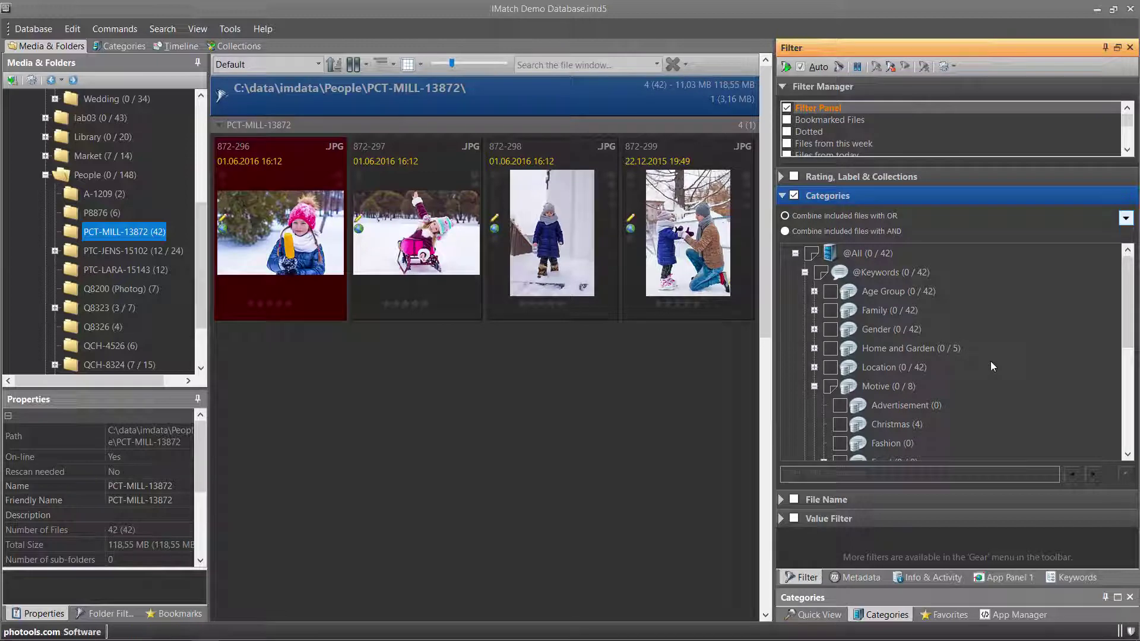
# Step: Filter by Winter, then Christmas, then both, and finally reset all filters
pyautogui.scroll(-2, 990, 362)
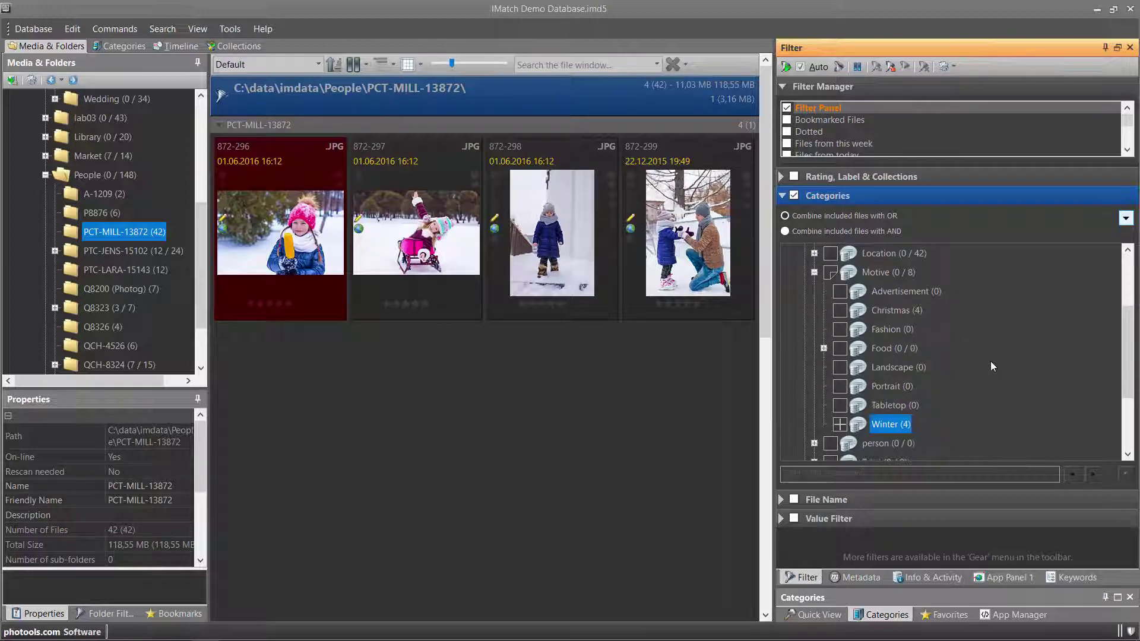
pyautogui.click(841, 425)
pyautogui.click(847, 313)
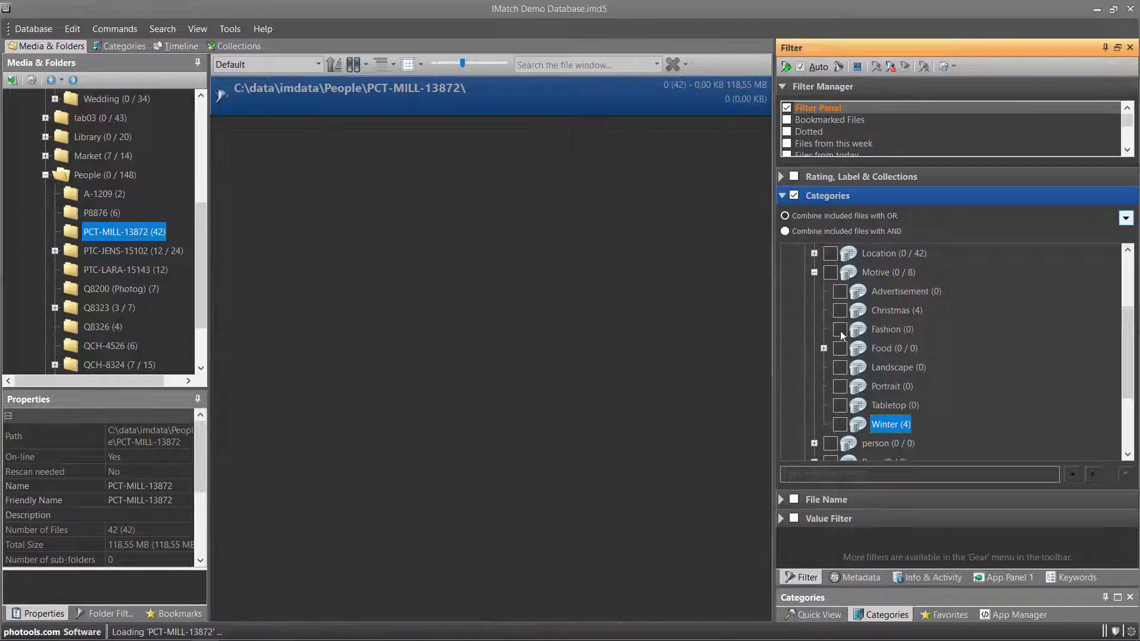
pyautogui.click(846, 313)
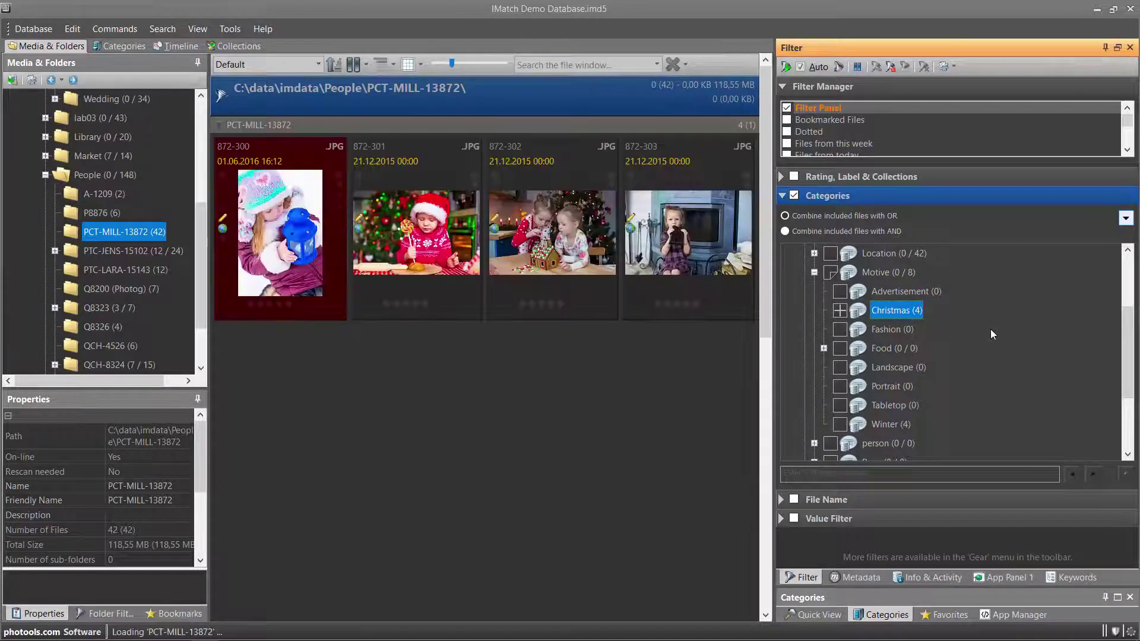
pyautogui.click(840, 424)
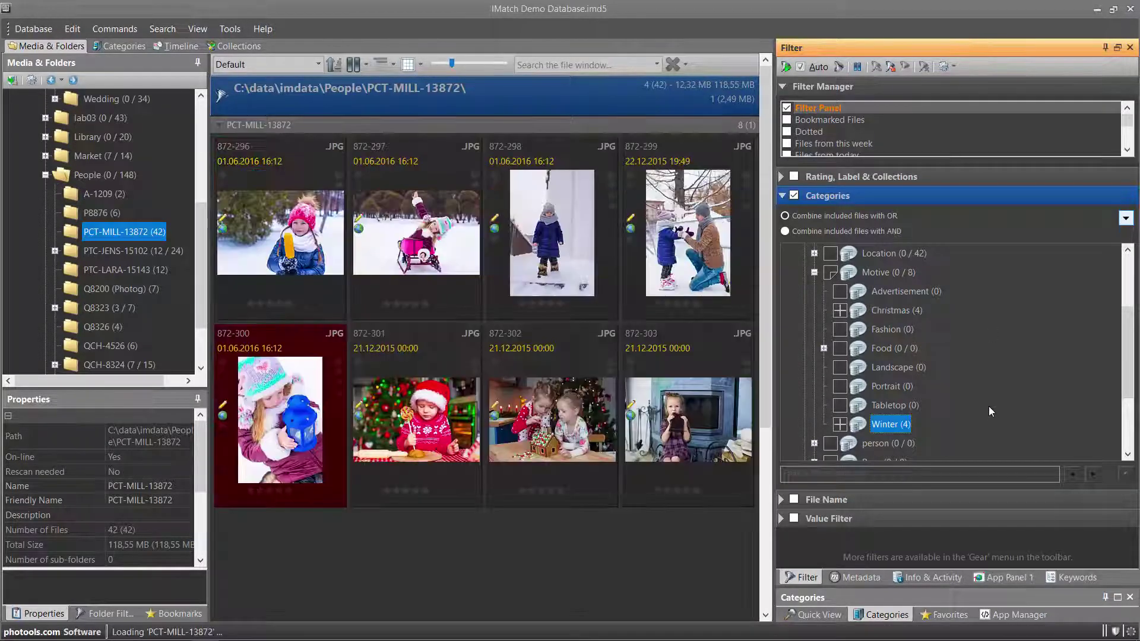
pyautogui.hotkey('ctrl', 'shift', 'f')
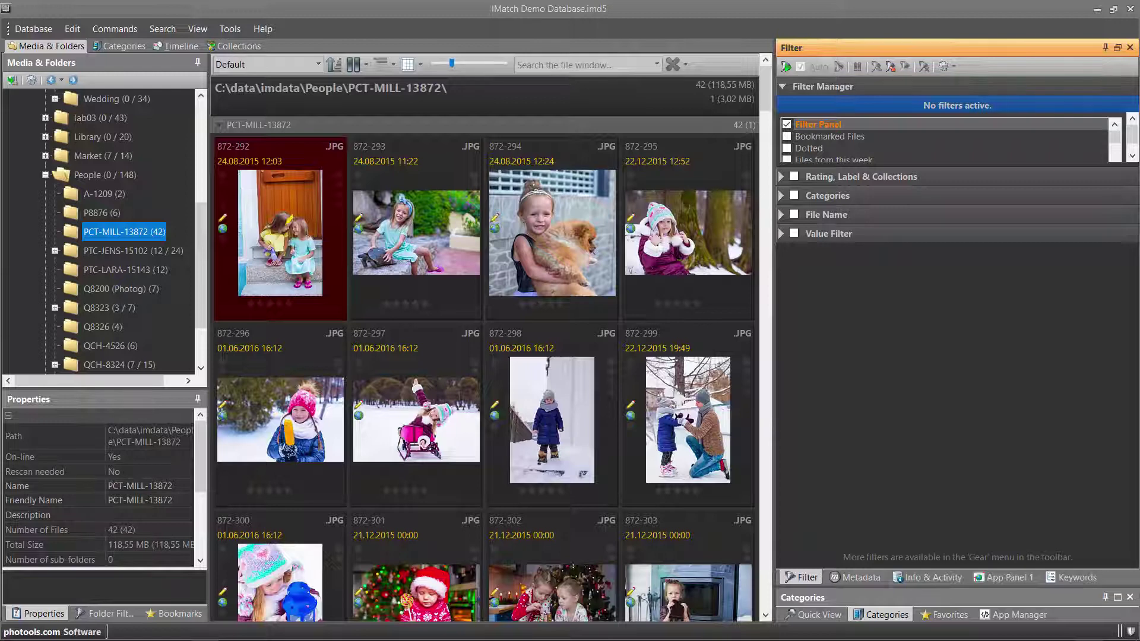
# Step: Enable the Value Filter and set its field to Hierarchical Keywords
pyautogui.click(793, 234)
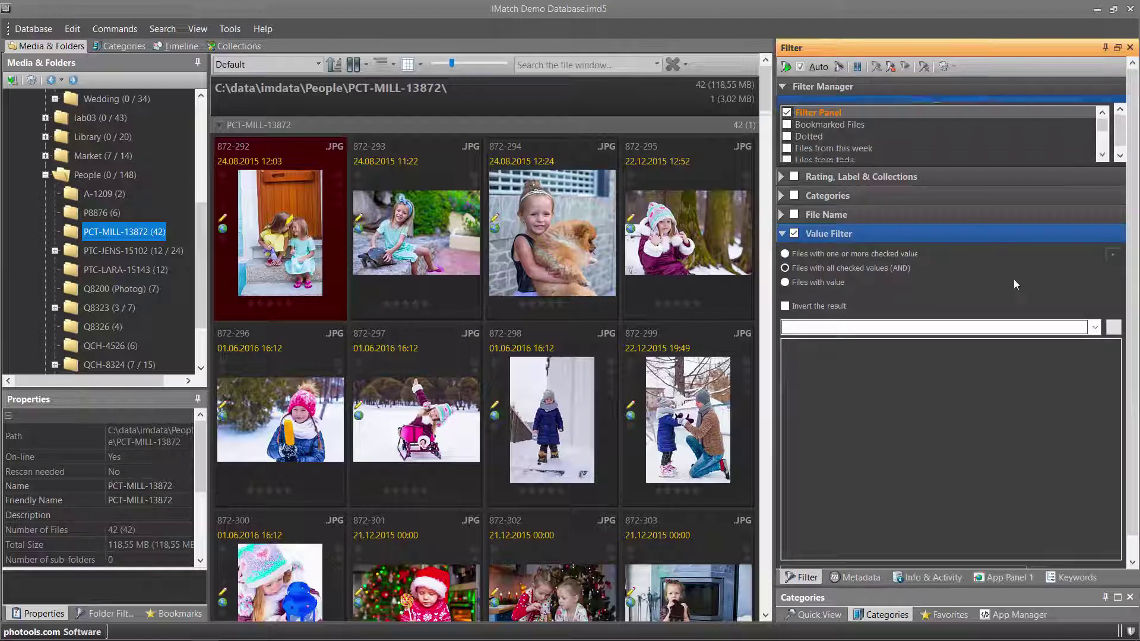
pyautogui.click(1095, 327)
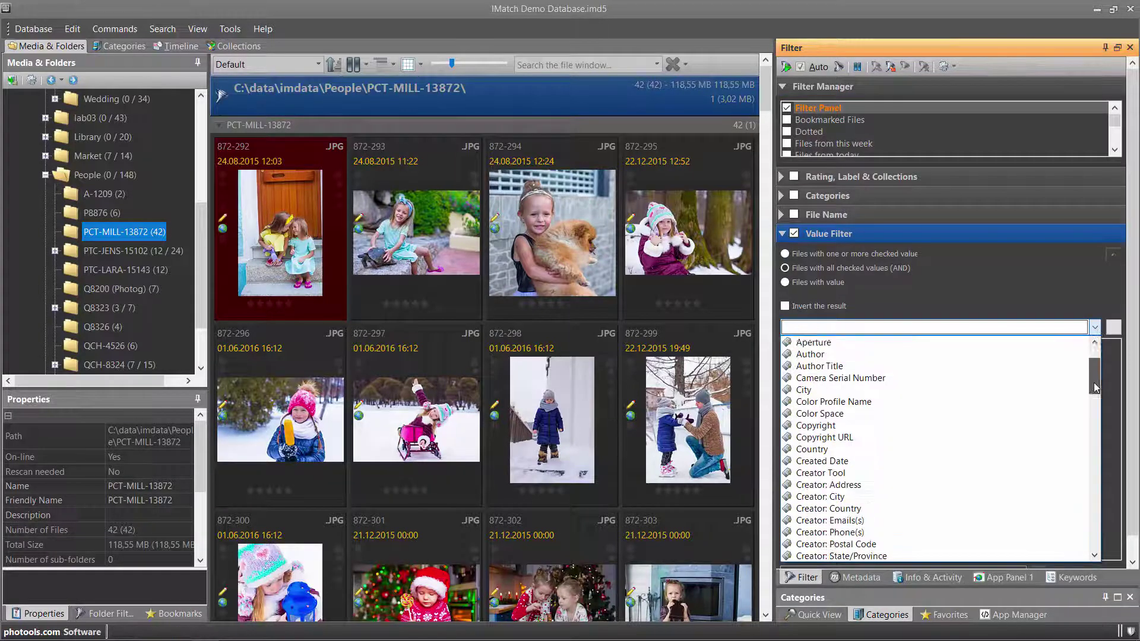
pyautogui.moveTo(1096, 387); pyautogui.dragTo(1112, 449)
pyautogui.click(1039, 446)
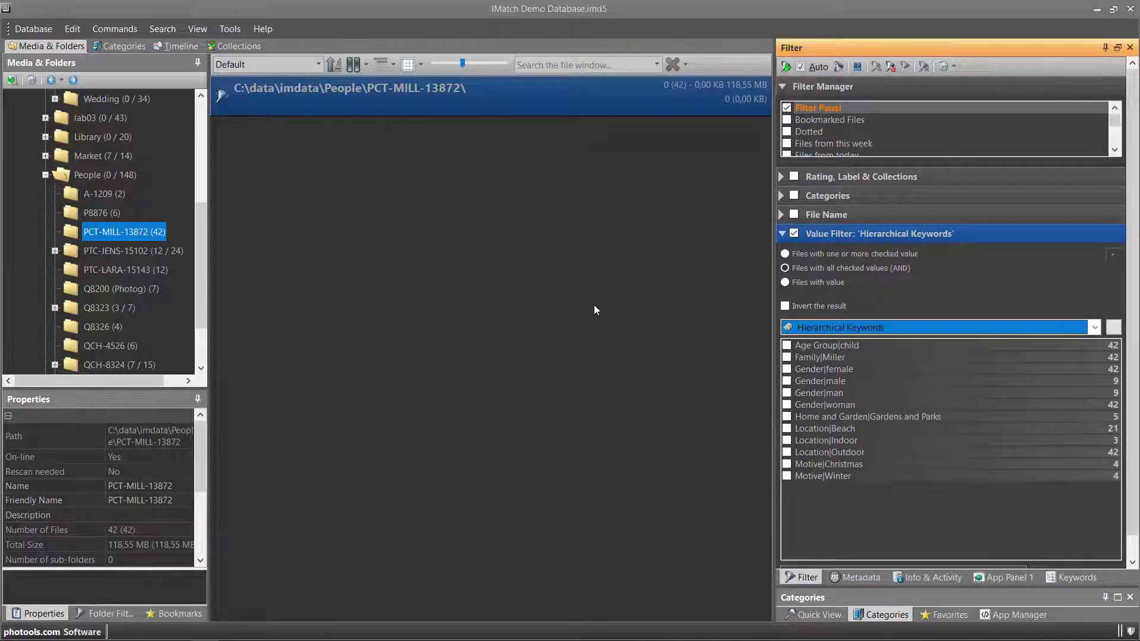
# Step: Browse folders P8876 and PTC-LARA-15143, then try Motive|Winter, Gender|male and Location|Beach conditions
pyautogui.click(105, 214)
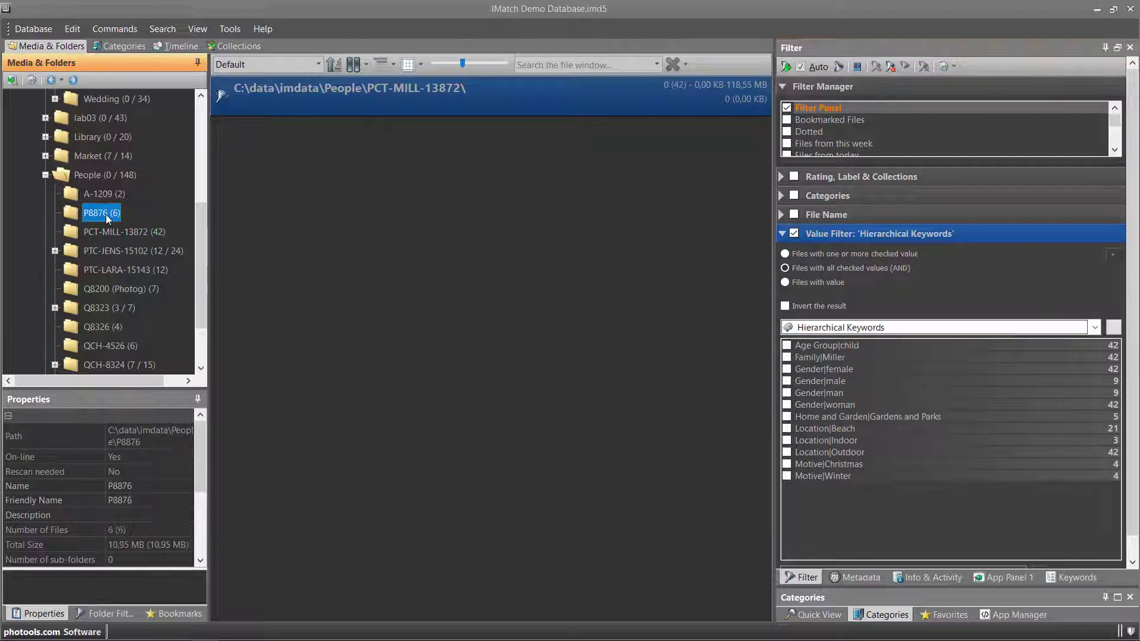
pyautogui.click(112, 274)
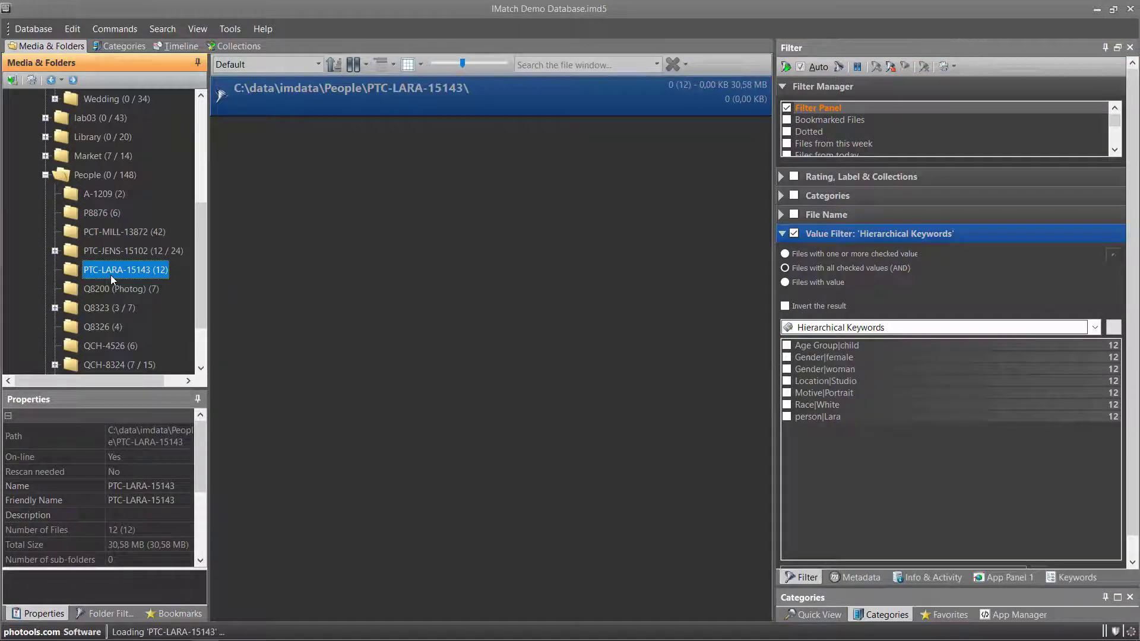
pyautogui.click(127, 234)
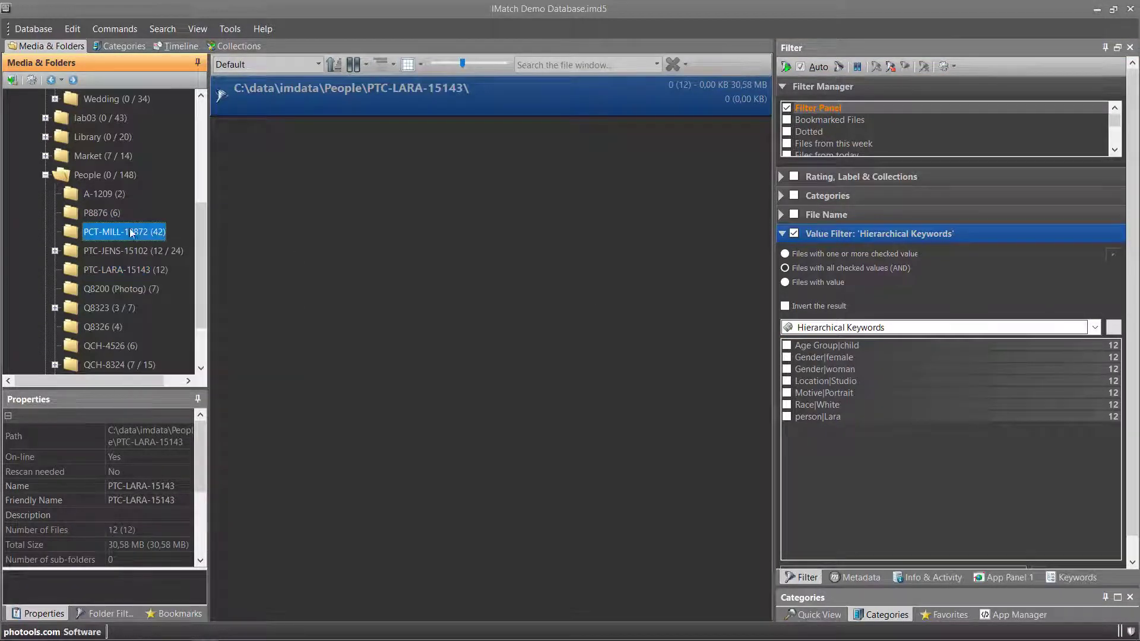
pyautogui.click(787, 477)
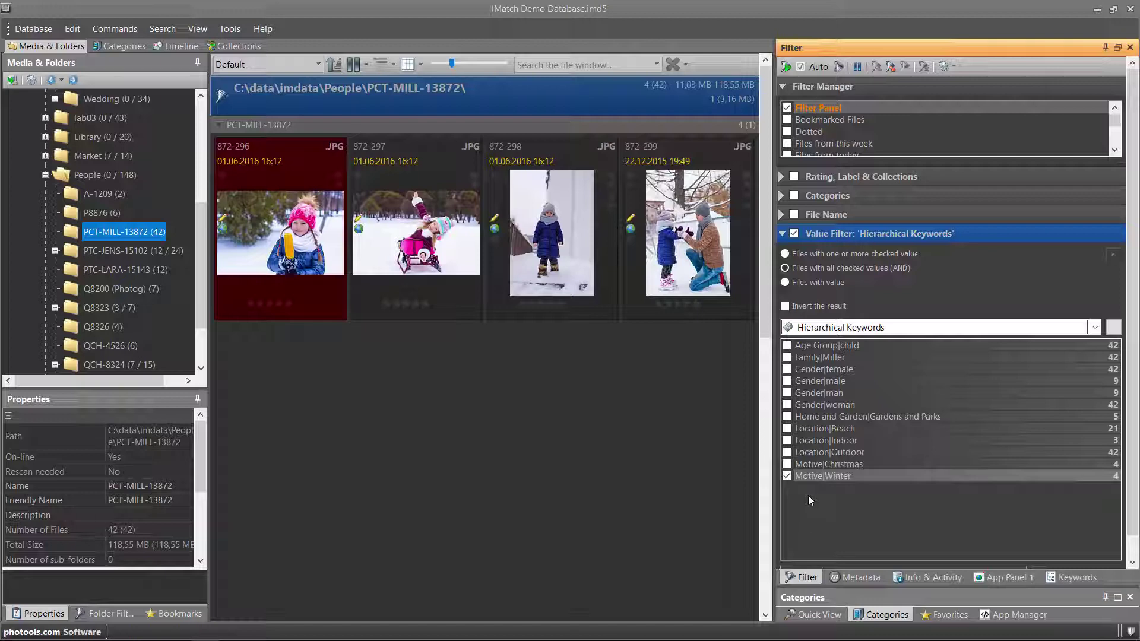
pyautogui.click(787, 476)
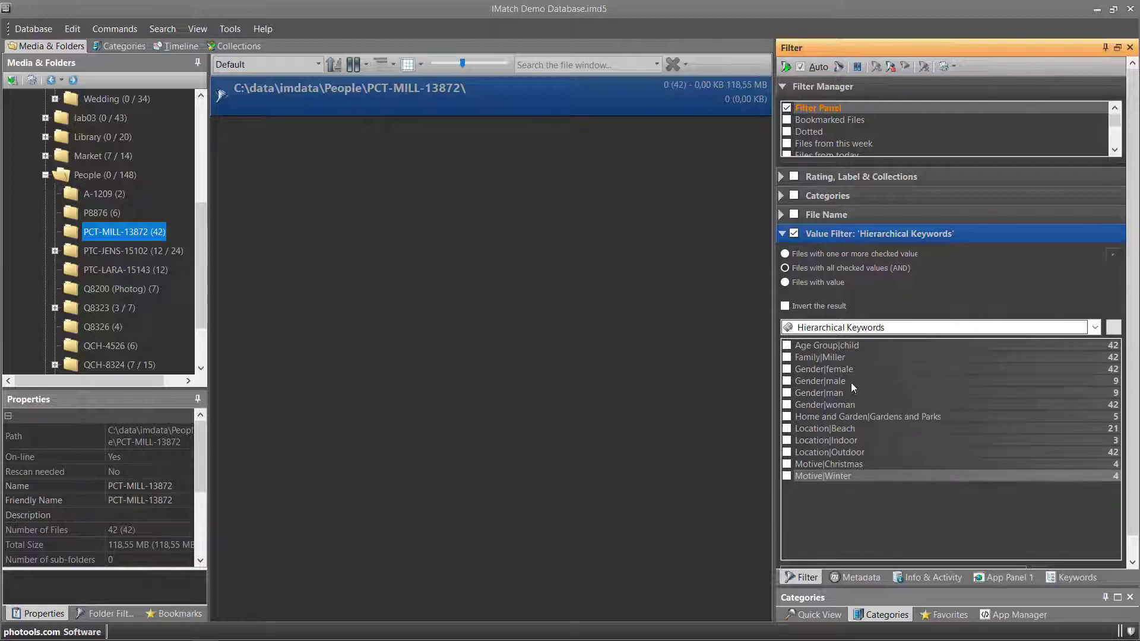
pyautogui.click(787, 380)
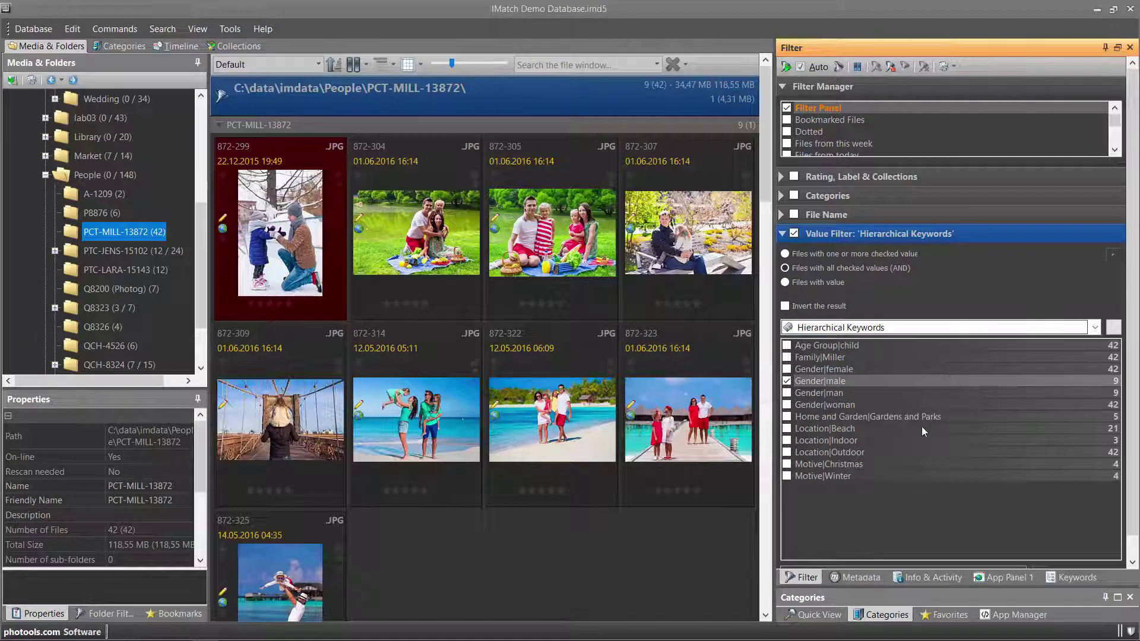
pyautogui.click(787, 429)
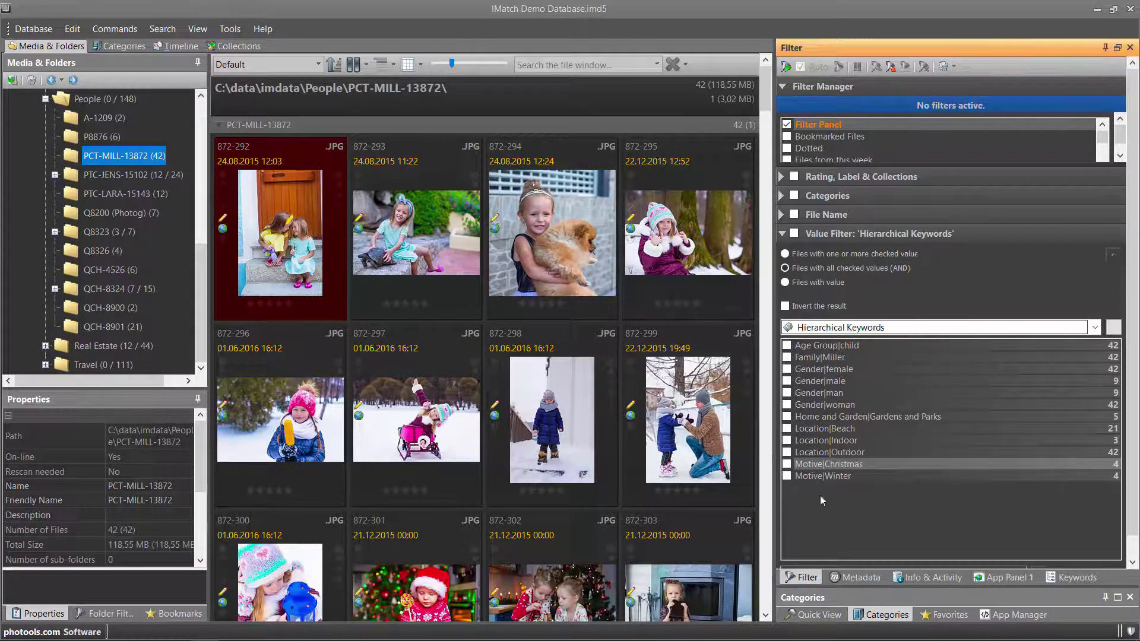
pyautogui.click(787, 464)
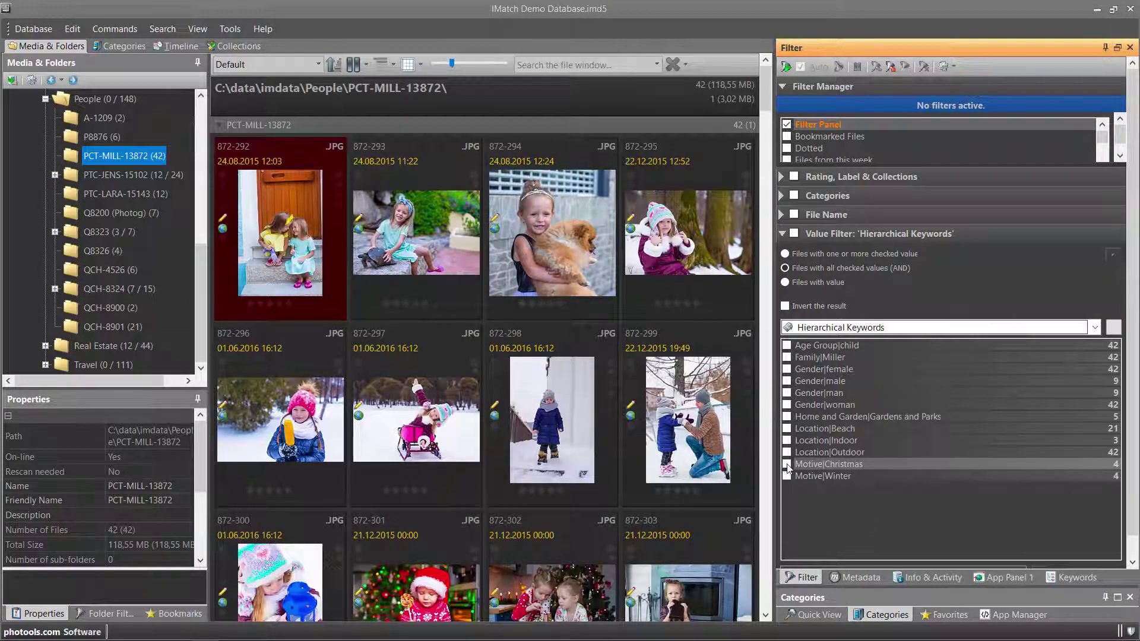
pyautogui.click(794, 234)
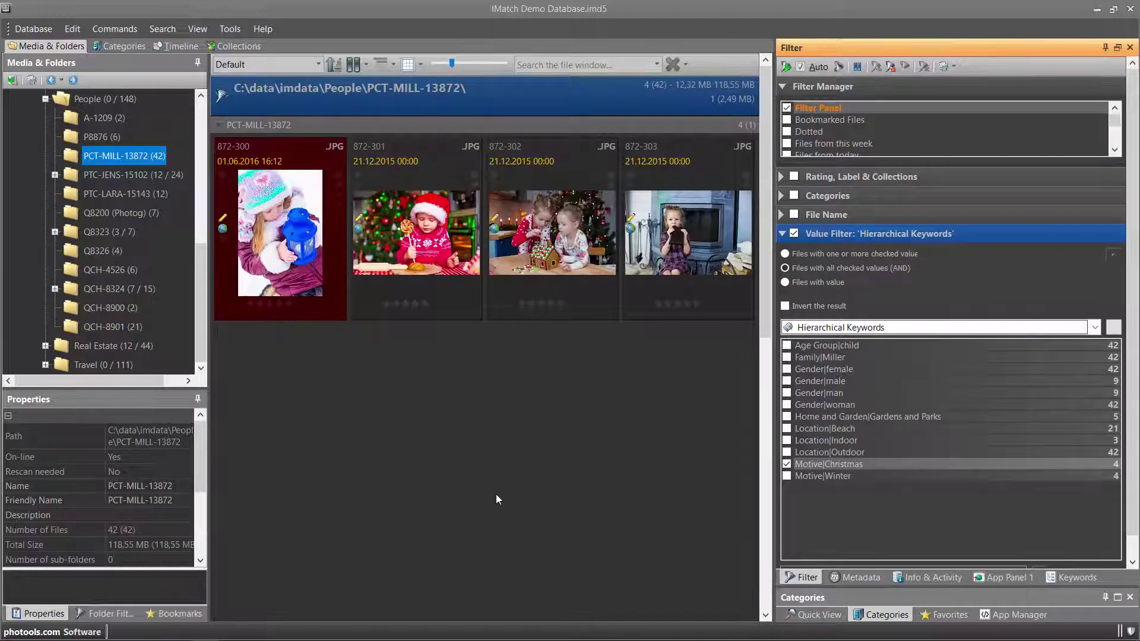
pyautogui.moveTo(199, 273); pyautogui.dragTo(180, 114)
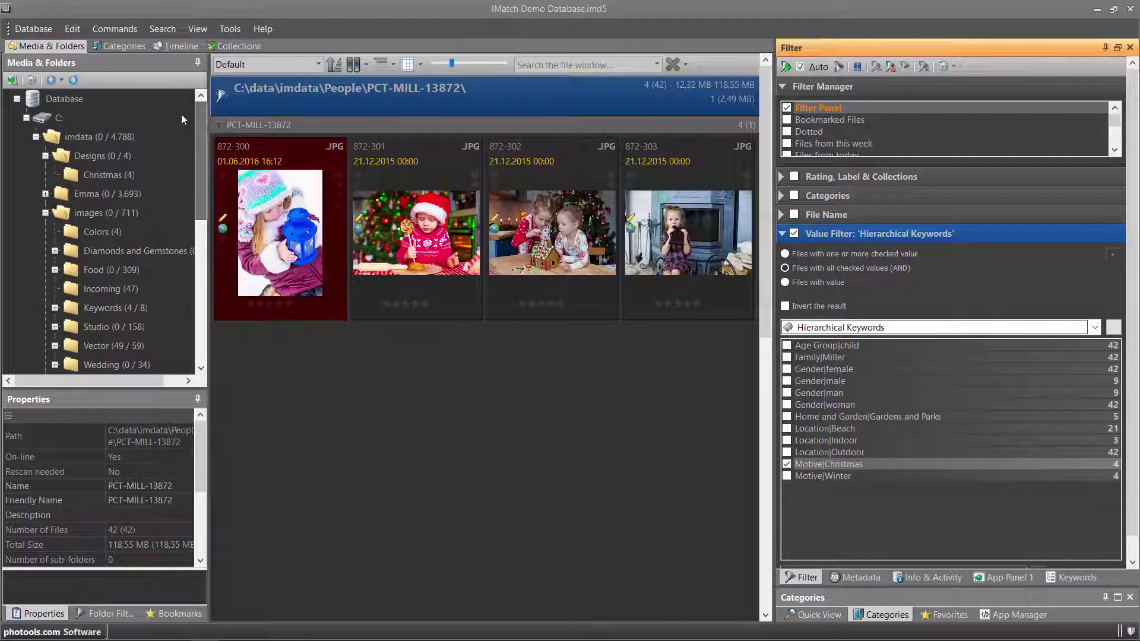
pyautogui.click(66, 100)
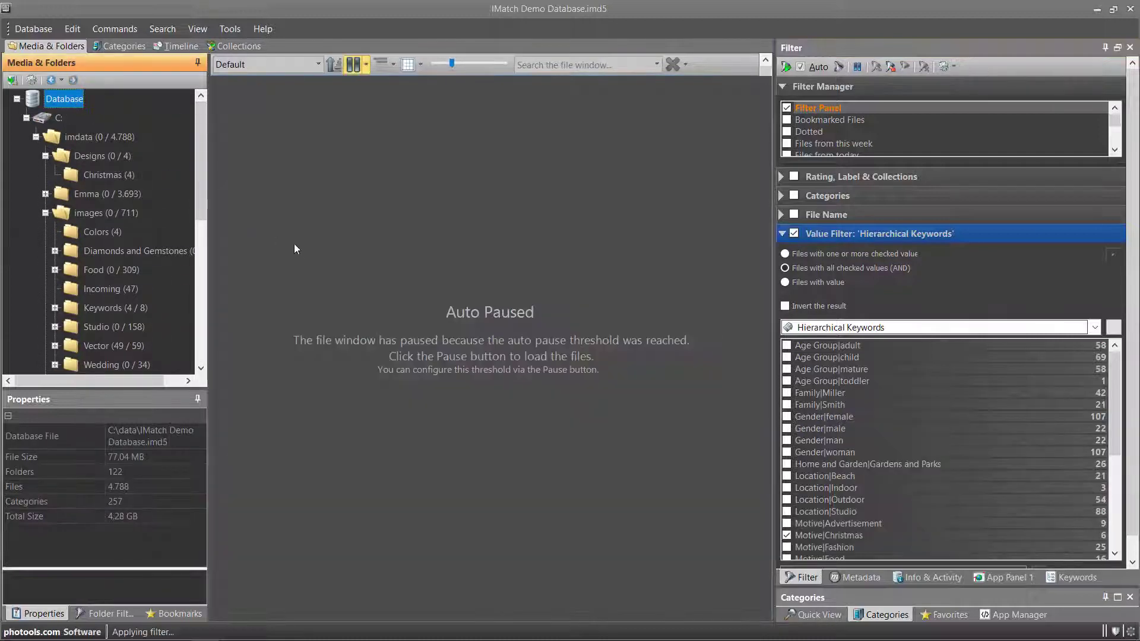
pyautogui.click(352, 64)
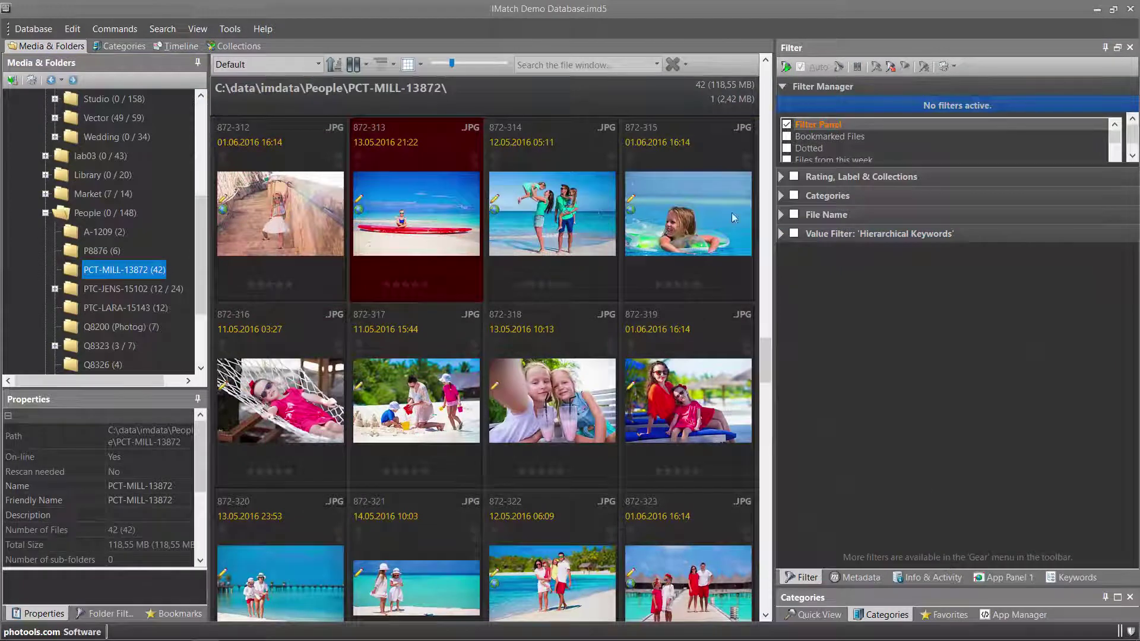
# Step: Search the PCT-MILL-13872 files for 'beach', limited to frequently used tags
pyautogui.click(600, 62)
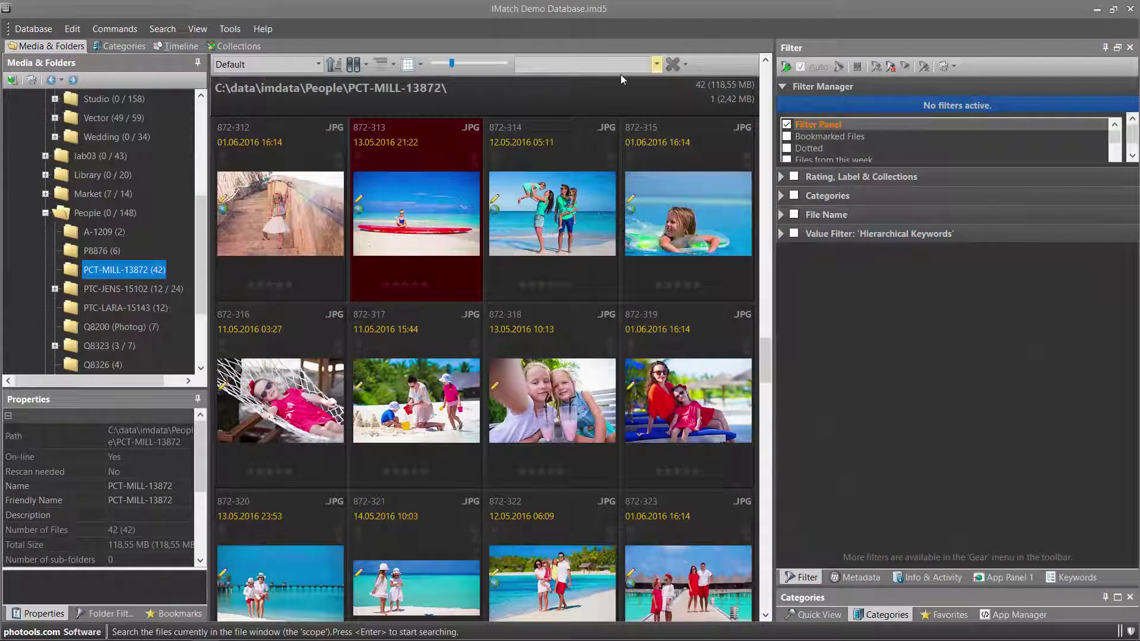
pyautogui.click(685, 65)
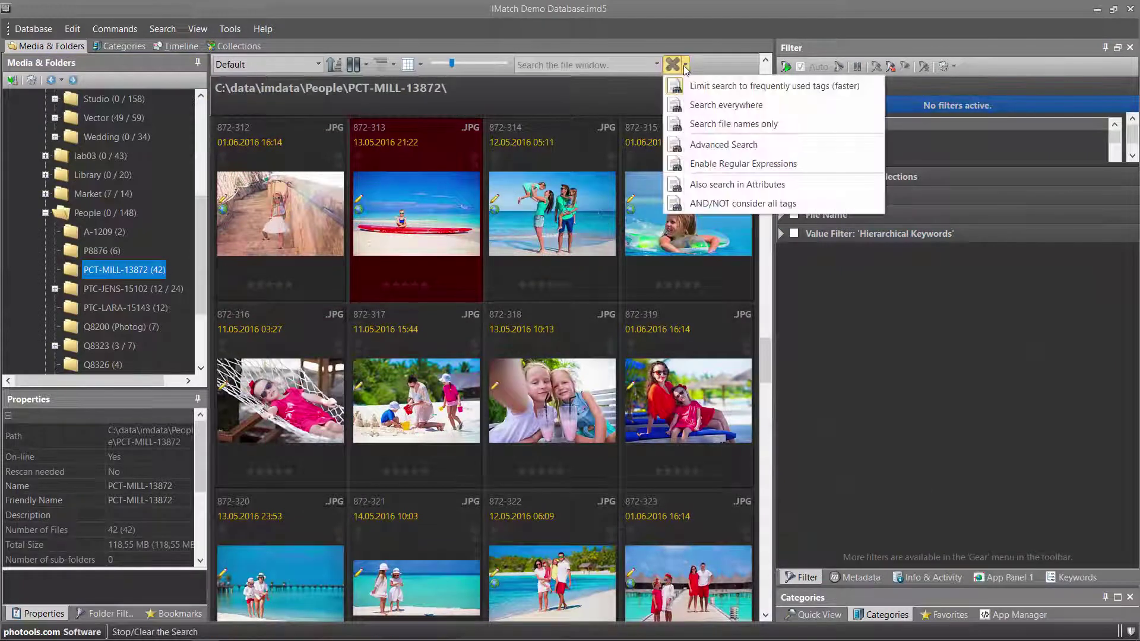
pyautogui.click(703, 95)
pyautogui.click(593, 68)
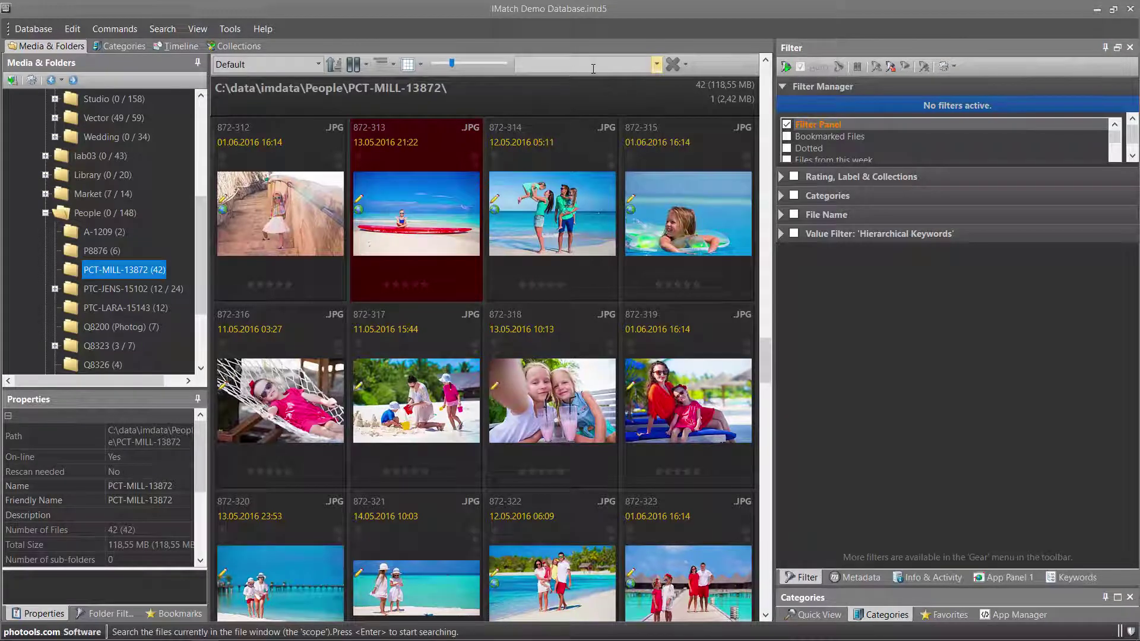
pyautogui.write('beach')
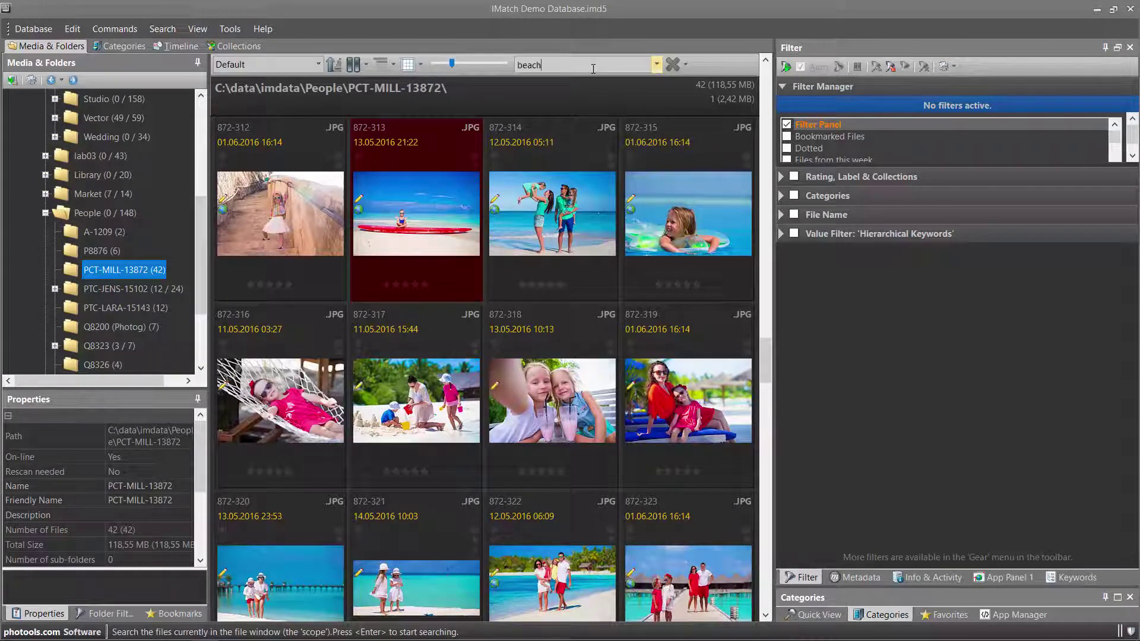